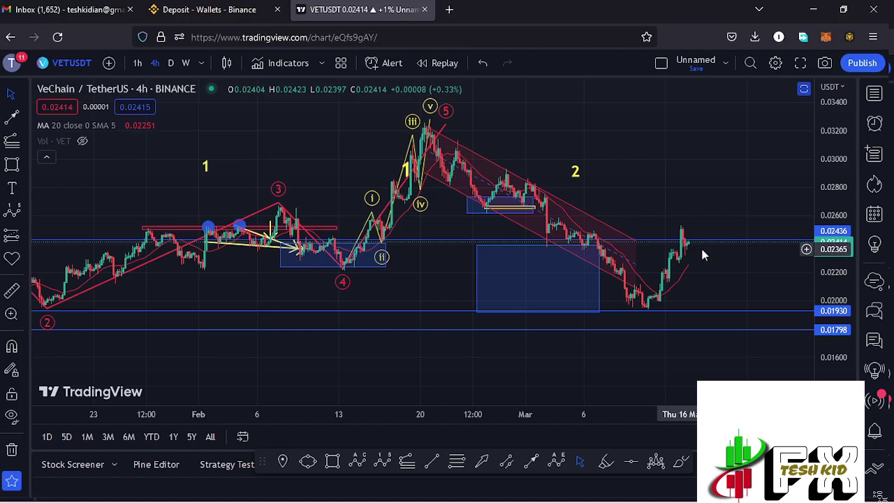
- Draw three joined arrows from the latest candle: up to about 0.0259, down to about 0.0243, and up to about 0.0304
scroll(698, 255, up, 3)
scroll(694, 279, up, 1)
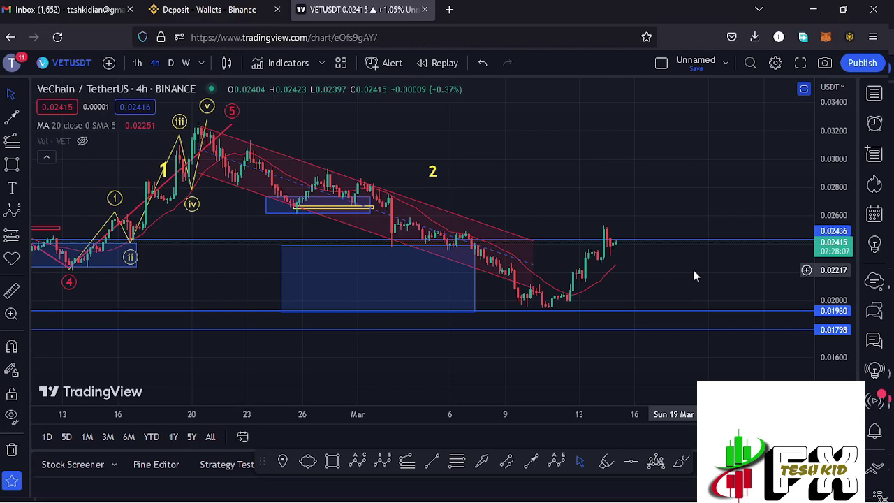
click(532, 461)
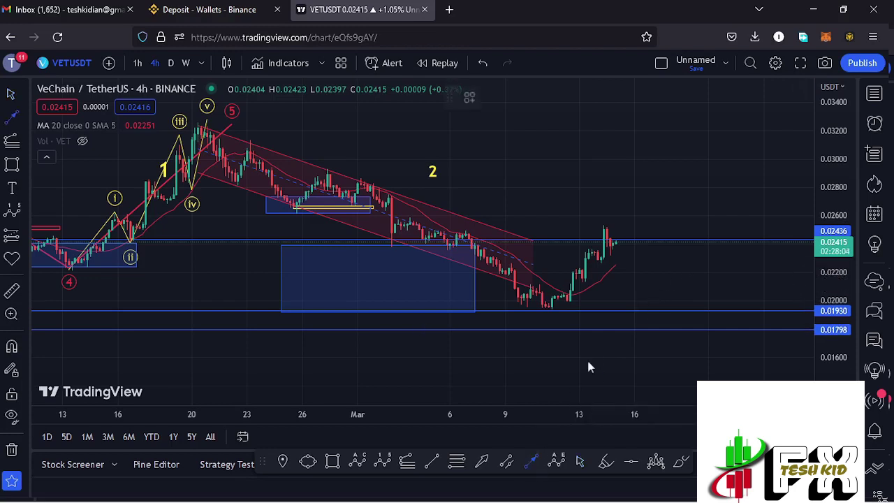
click(615, 247)
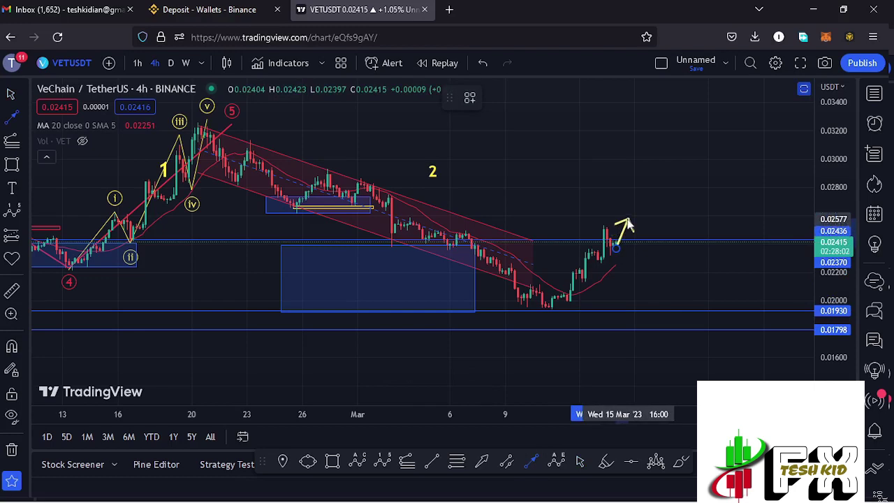
click(627, 219)
click(532, 462)
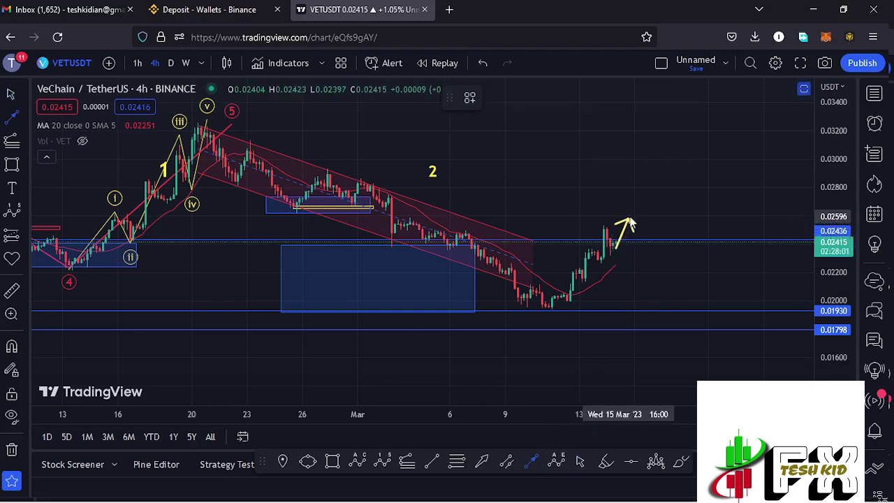
click(629, 220)
click(642, 238)
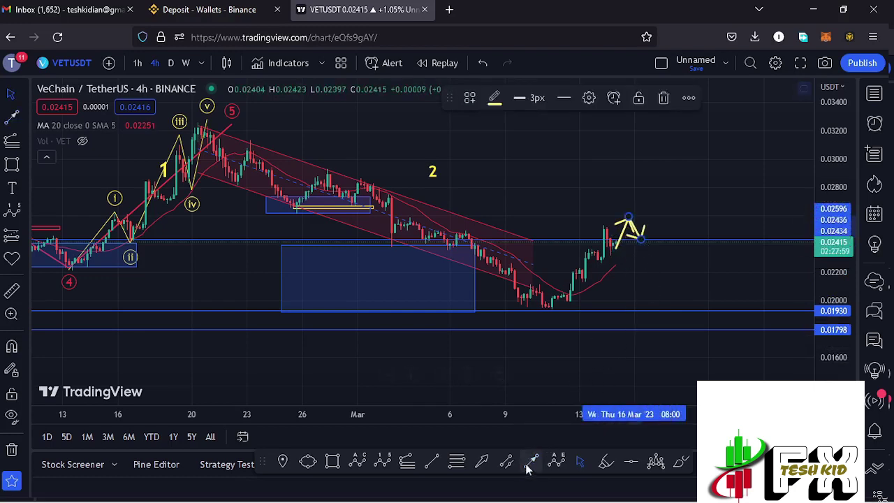
click(637, 236)
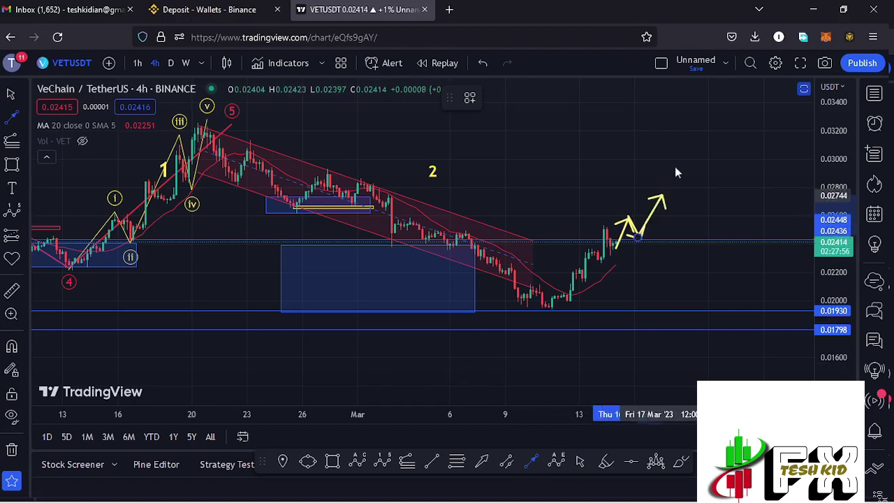
click(683, 155)
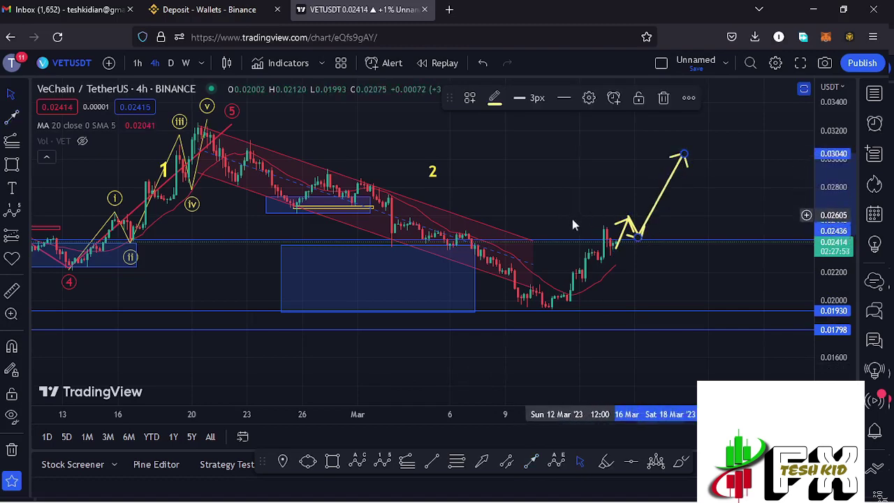
scroll(576, 218, down, 2)
drag(627, 176, 619, 196)
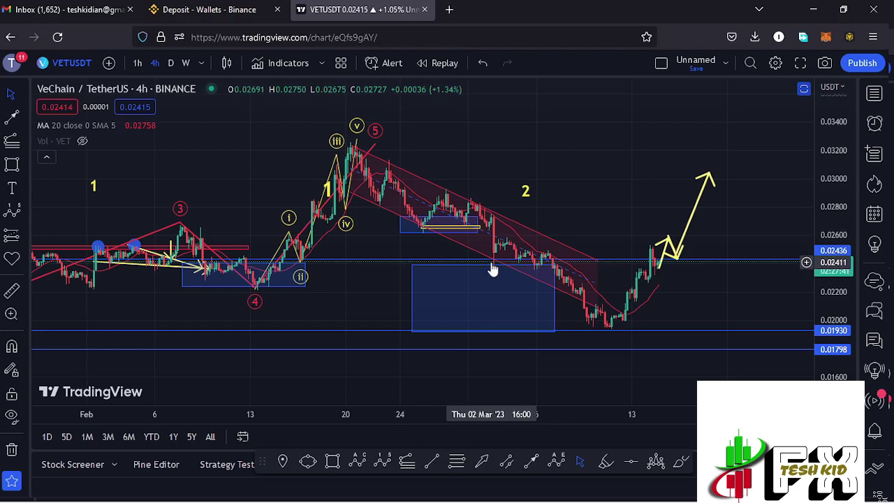
click(503, 326)
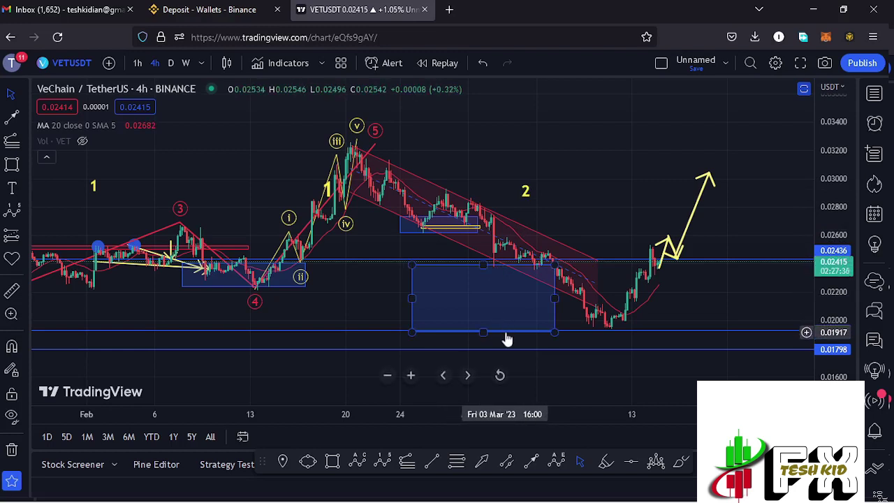
click(590, 333)
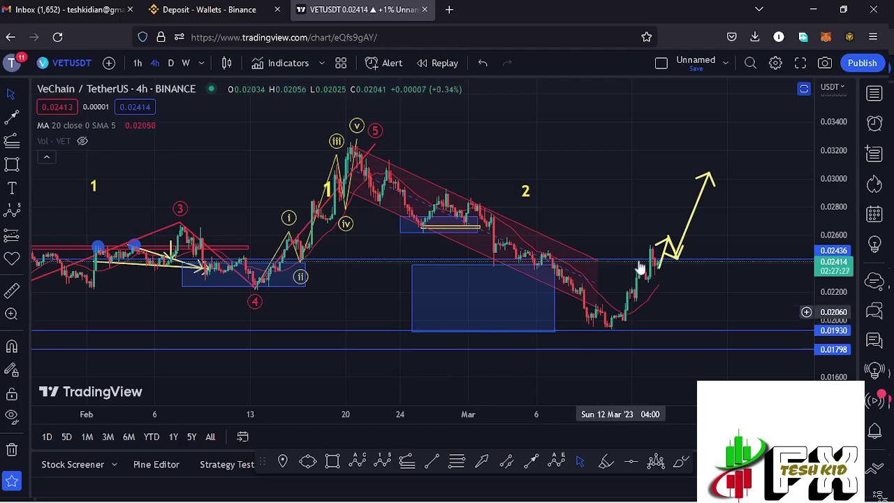
- Add a text label "3" beside the tip of the long upward arrow, at about 0.03155
drag(636, 192, 551, 217)
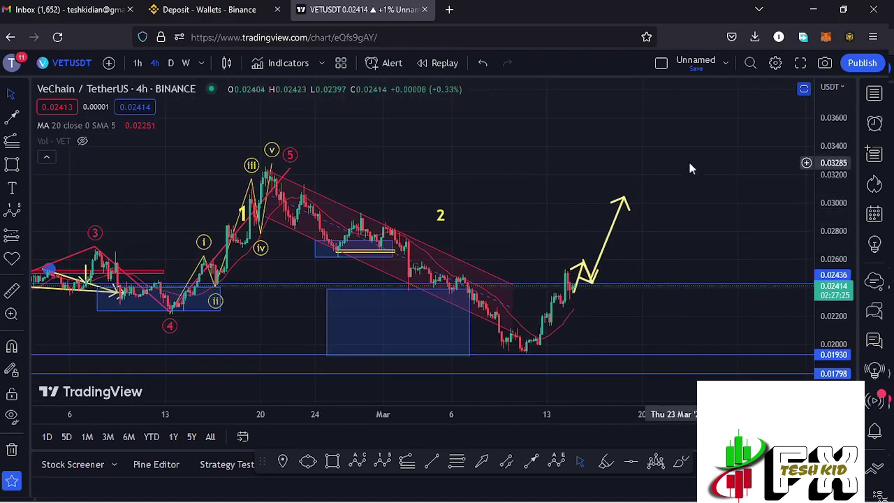
click(11, 188)
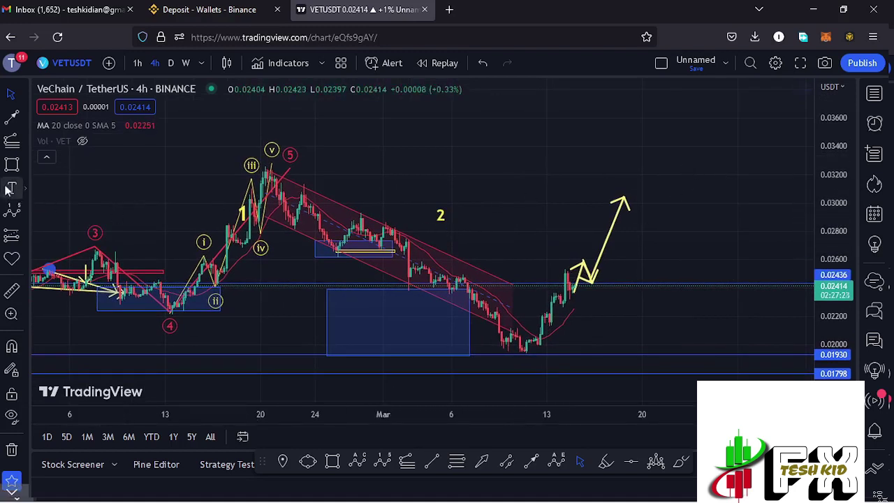
click(631, 183)
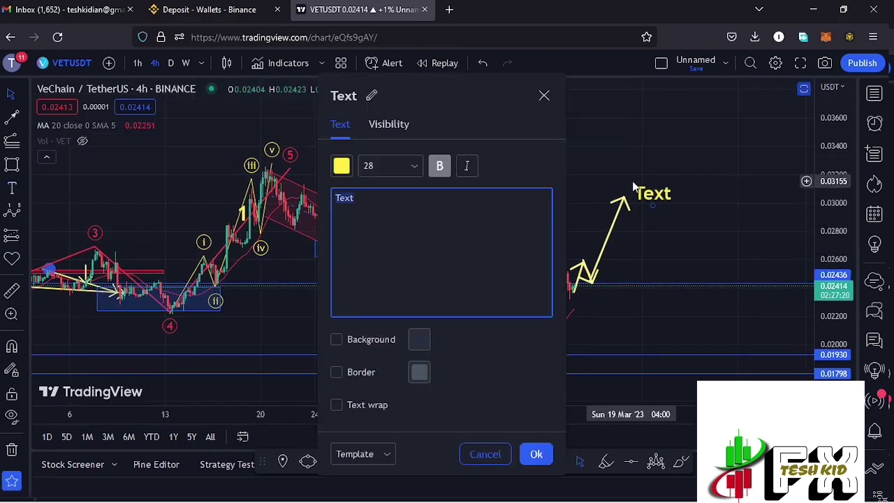
text(3)
click(536, 456)
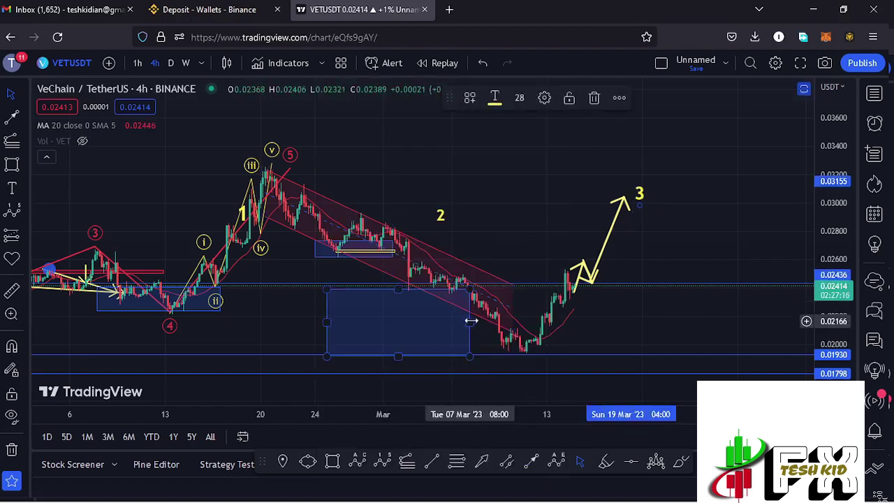
- Widen the large blue rectangle to about 11 March and raise the "3" label above the long arrow to about 0.03445
drag(471, 321, 524, 319)
scroll(517, 300, down, 5)
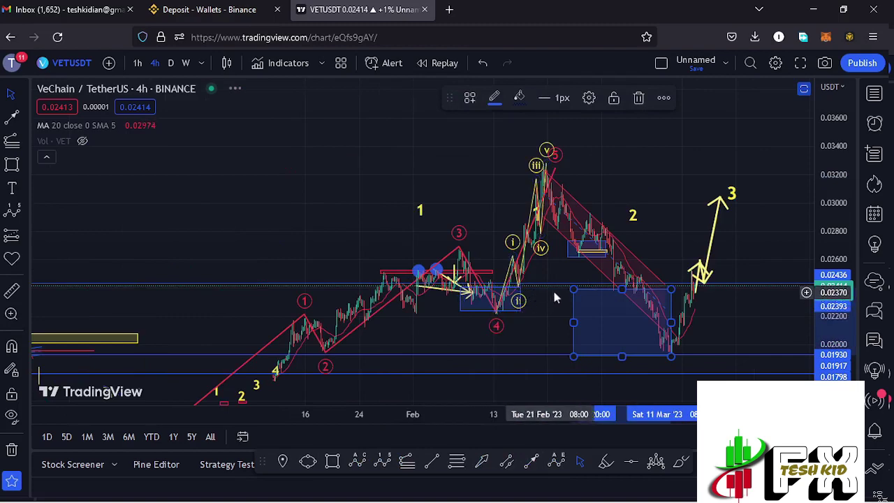
drag(832, 206, 832, 239)
drag(696, 182, 545, 194)
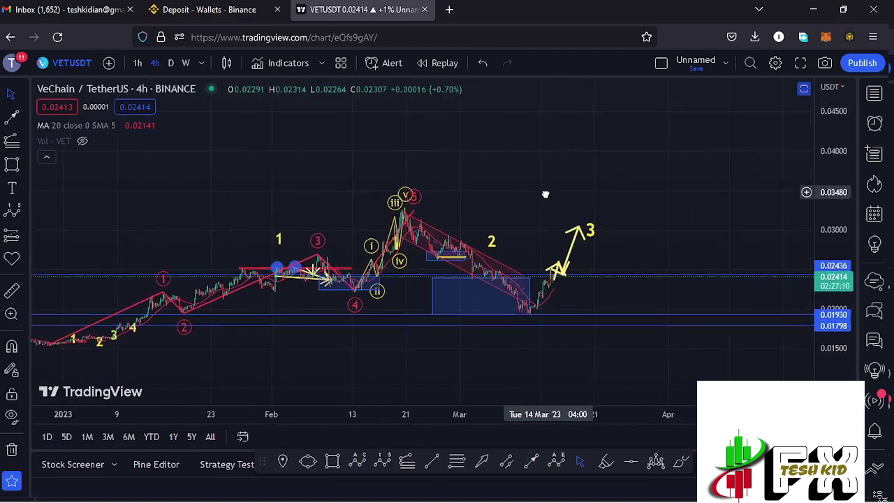
drag(590, 232, 600, 206)
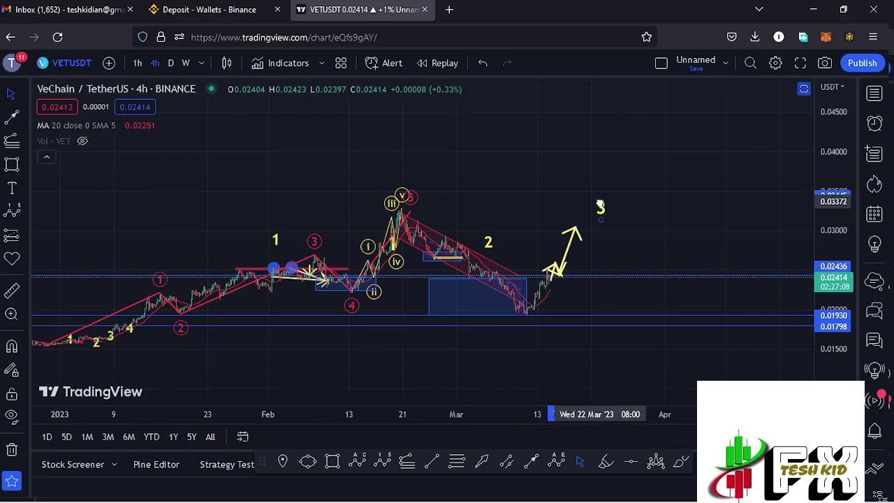
- Examine the wave count from the low at the turn of the year through wave 1 and the wave 2 correction
drag(500, 288, 613, 307)
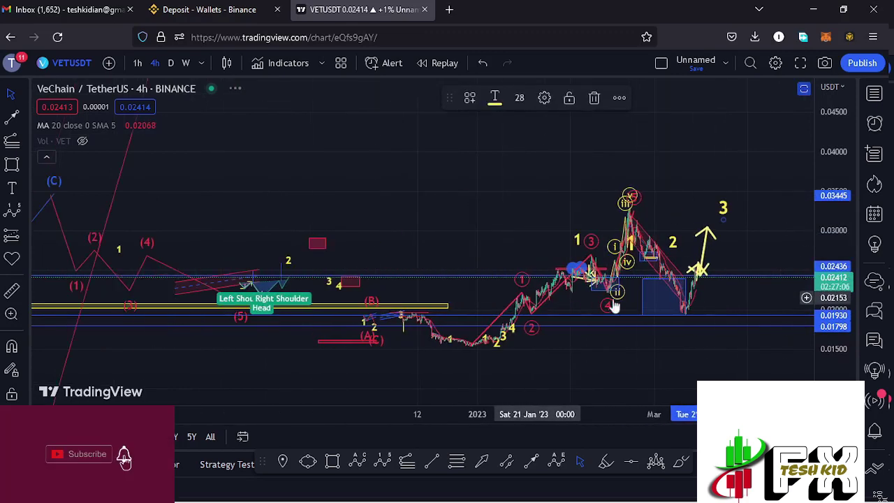
drag(689, 339, 615, 299)
scroll(836, 300, up, 5)
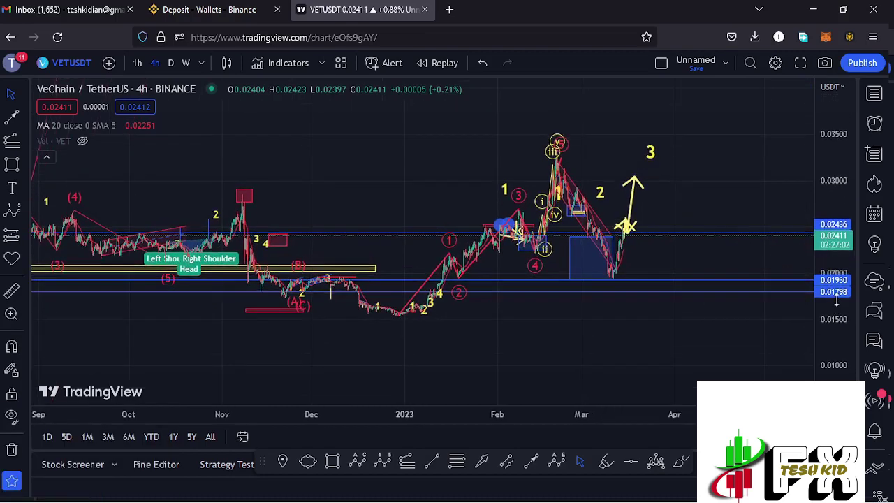
scroll(837, 300, up, 1)
scroll(643, 340, up, 3)
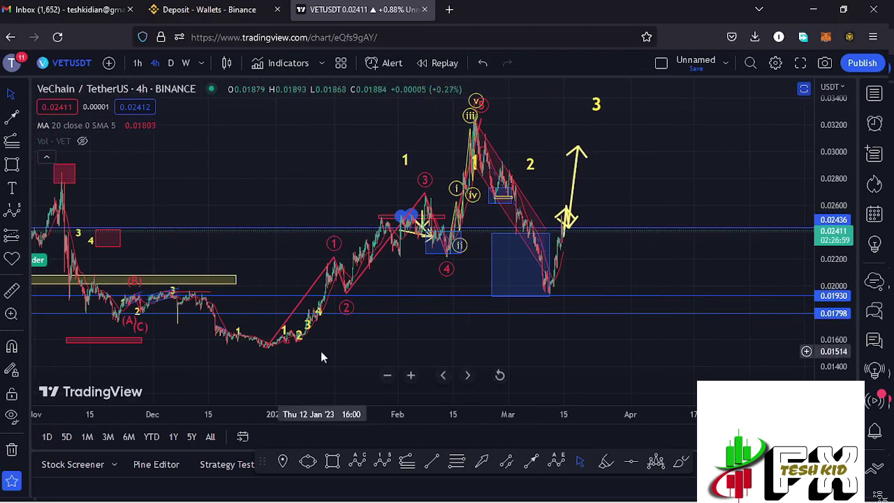
drag(385, 352, 424, 360)
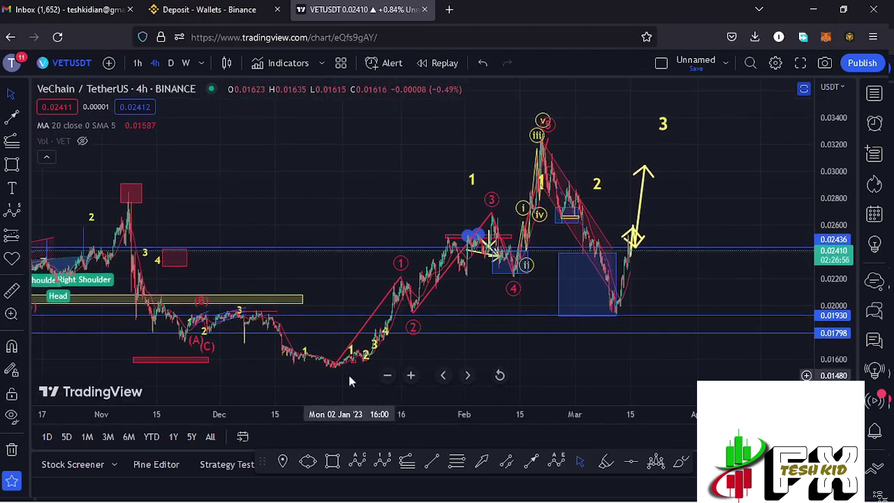
scroll(322, 352, up, 2)
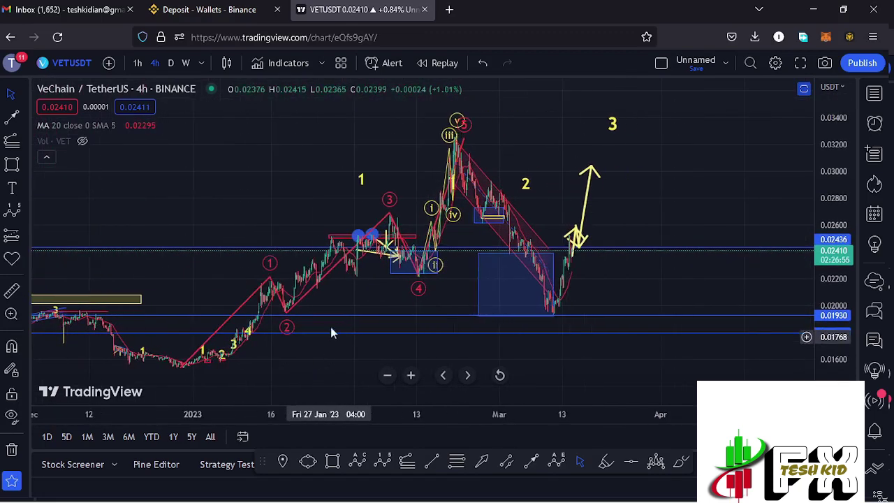
drag(350, 299, 393, 306)
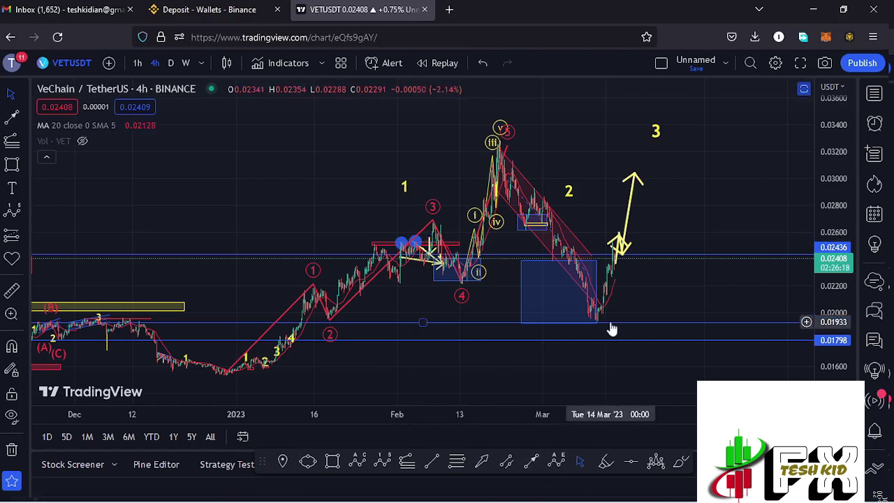
- Draw a Fibonacci retracement from the late December low at about 0.01538 to the wave 1 high at about 0.03270, and delete it
click(456, 462)
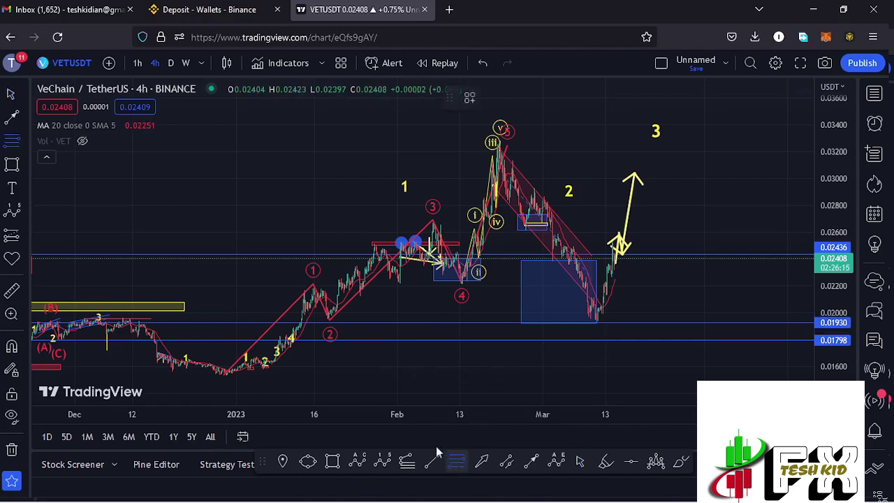
click(224, 373)
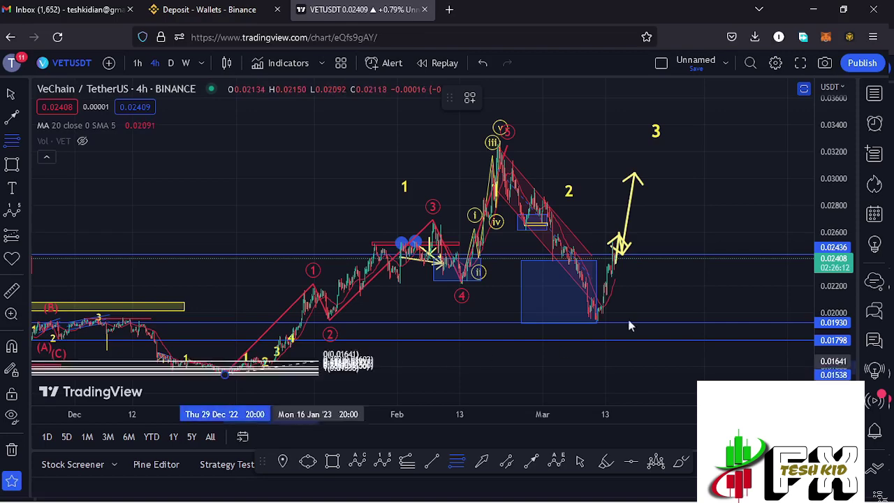
click(655, 297)
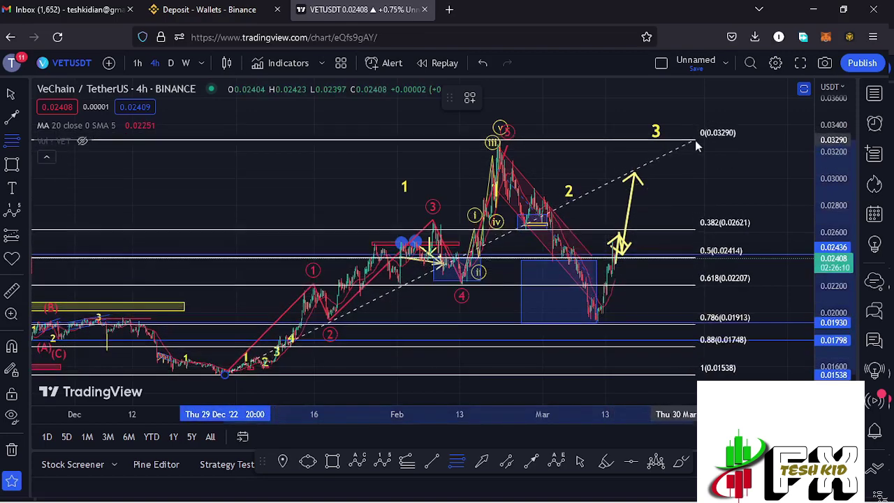
drag(695, 141, 696, 146)
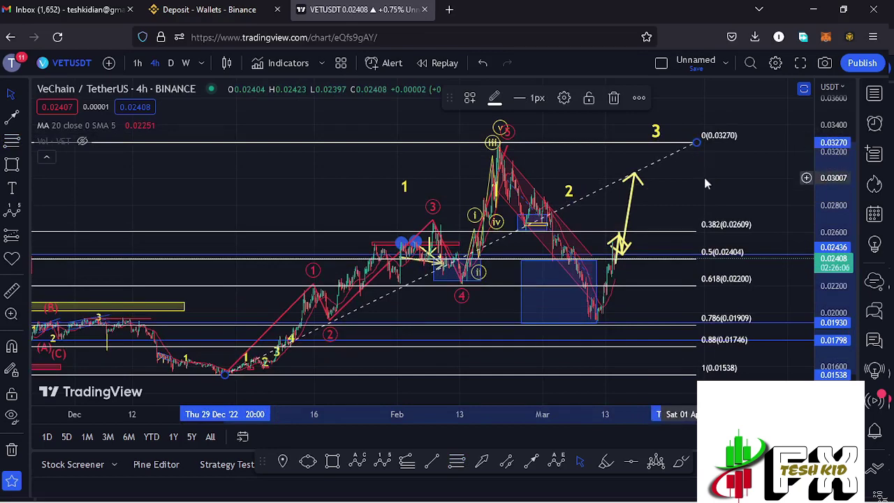
scroll(705, 202, up, 2)
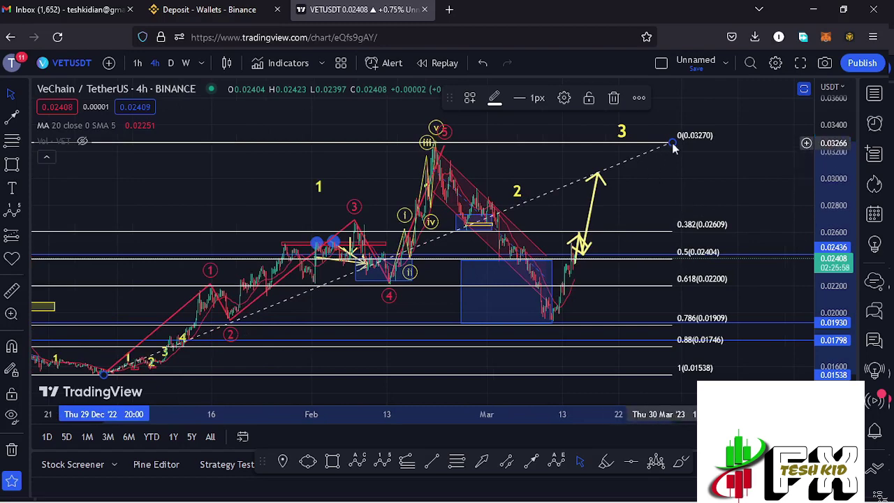
click(614, 99)
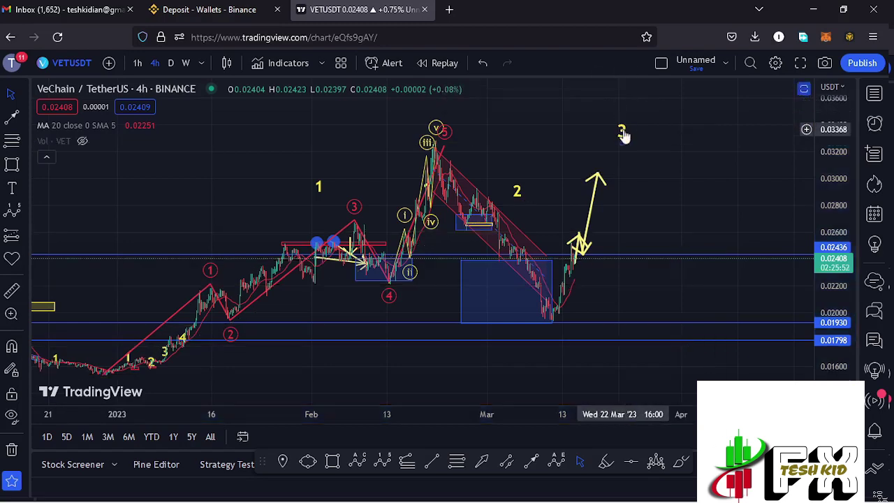
- Nudge the "3" label to about 20 March and draw a trend-based Fibonacci extension from the December low at 0.01543 through 0.03261 to 0.01931
drag(623, 135, 616, 134)
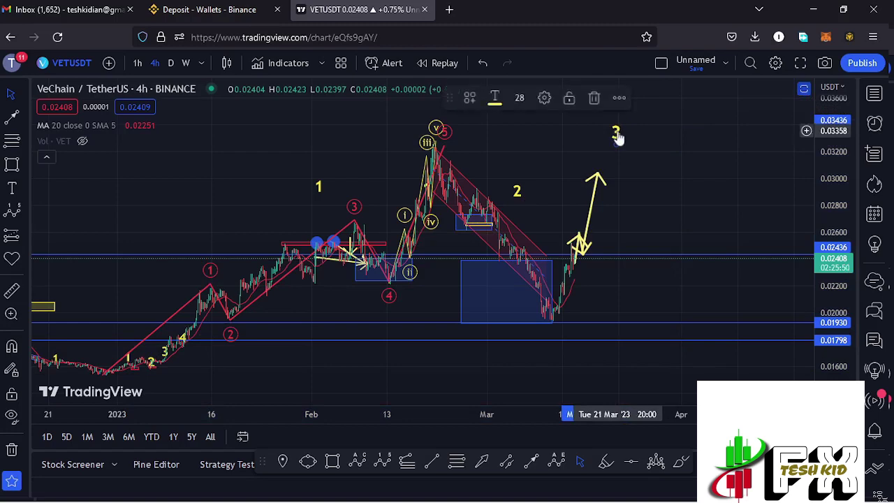
drag(826, 161, 828, 218)
scroll(567, 258, down, 2)
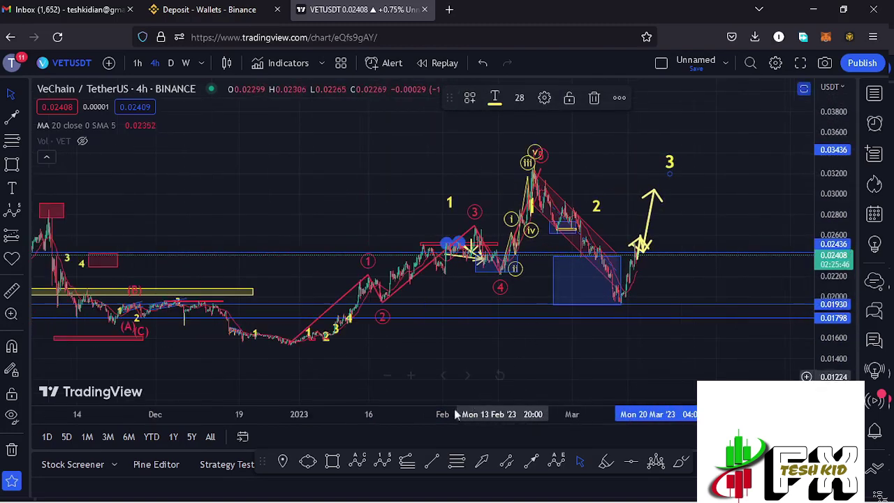
click(406, 463)
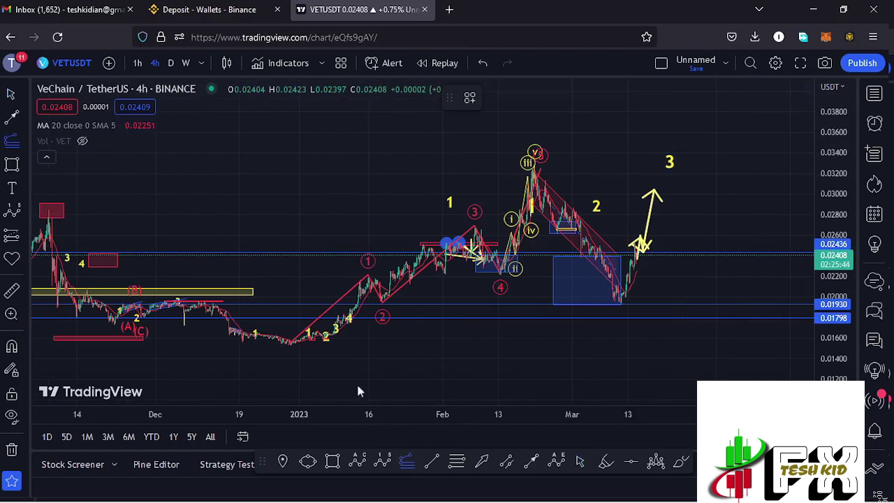
click(290, 343)
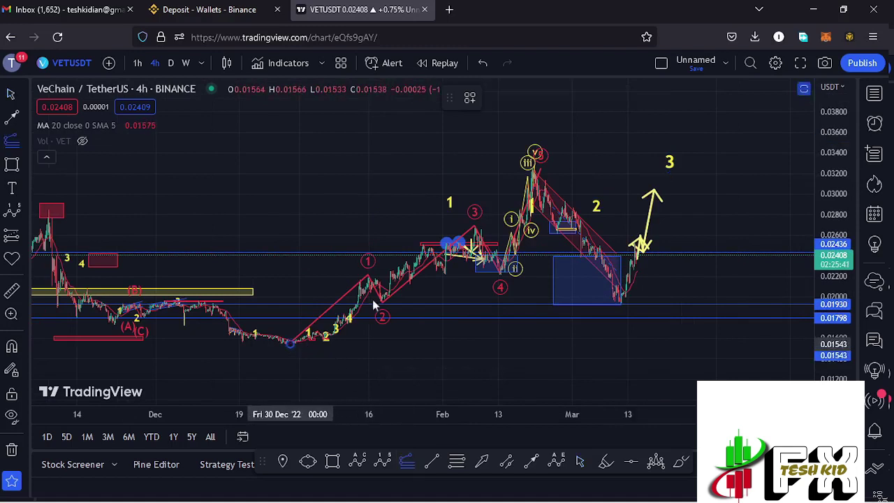
click(536, 172)
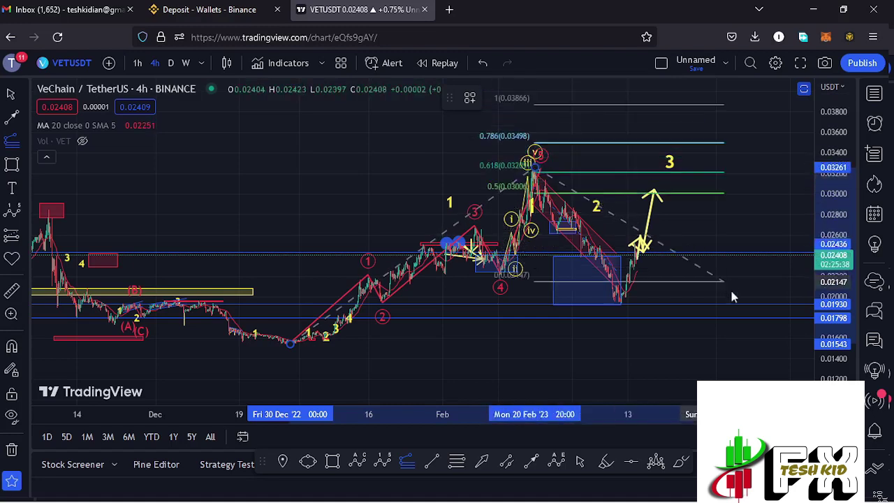
click(746, 309)
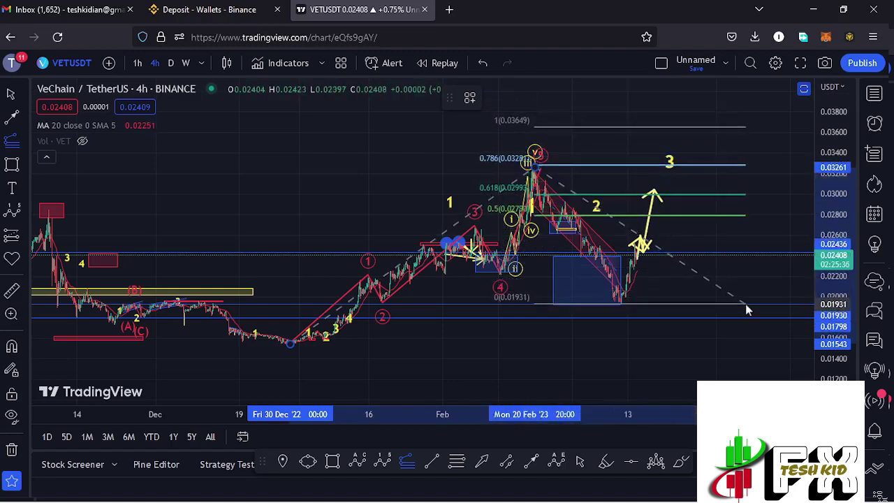
mouse_move(728, 225)
mouse_down()
mouse_move(705, 248)
mouse_move(599, 263)
mouse_up()
drag(831, 154, 837, 176)
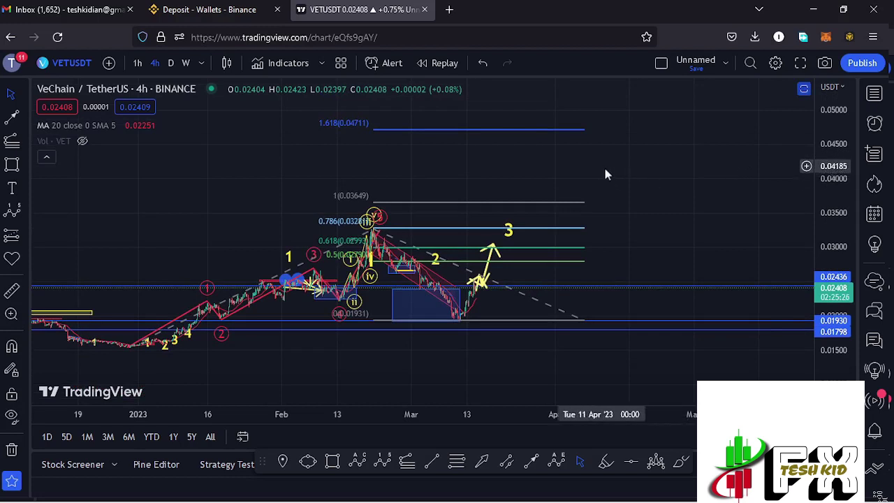
drag(604, 174, 673, 186)
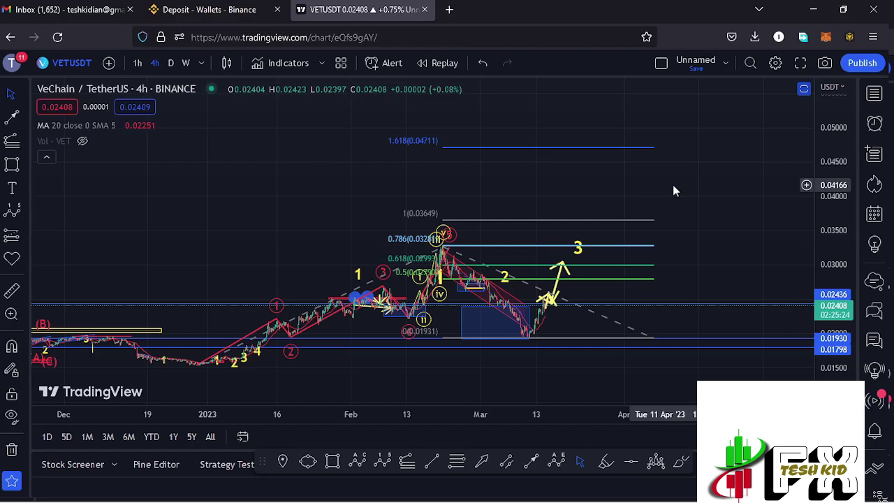
- Draw a 1-5 impulse wave from the March low at about 0.01990 up to the 1.618 level at about 0.04738, and delete the Fibonacci extension
click(409, 466)
click(382, 461)
click(525, 335)
click(532, 246)
click(562, 282)
click(577, 213)
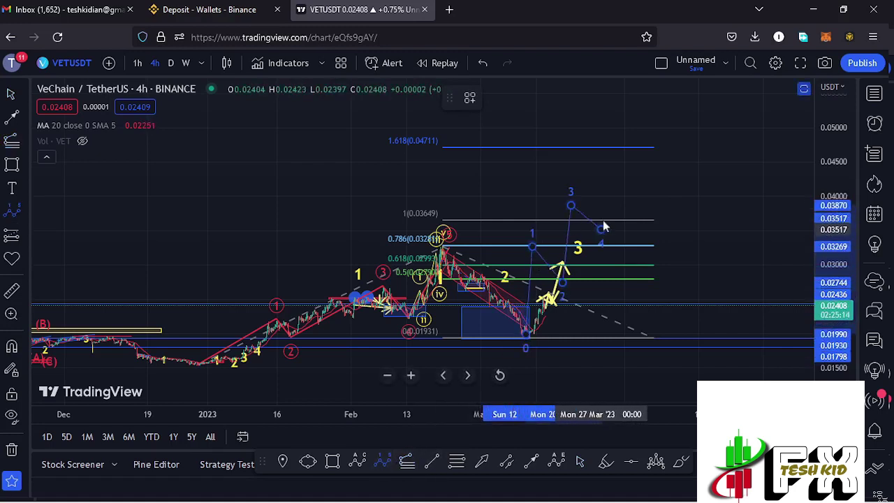
click(600, 229)
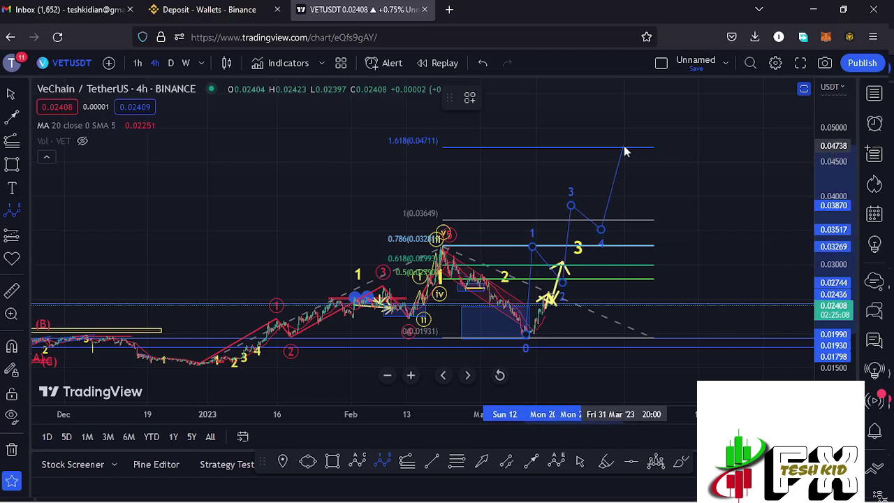
click(623, 146)
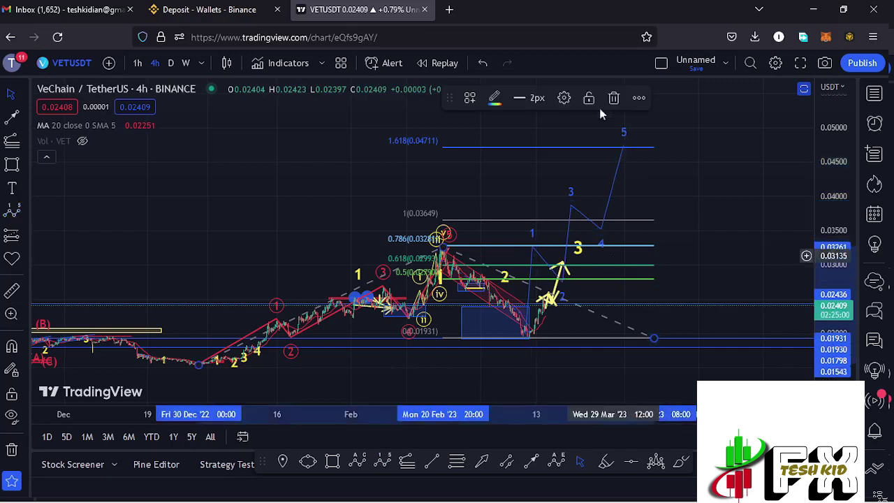
click(704, 257)
drag(700, 243, 696, 188)
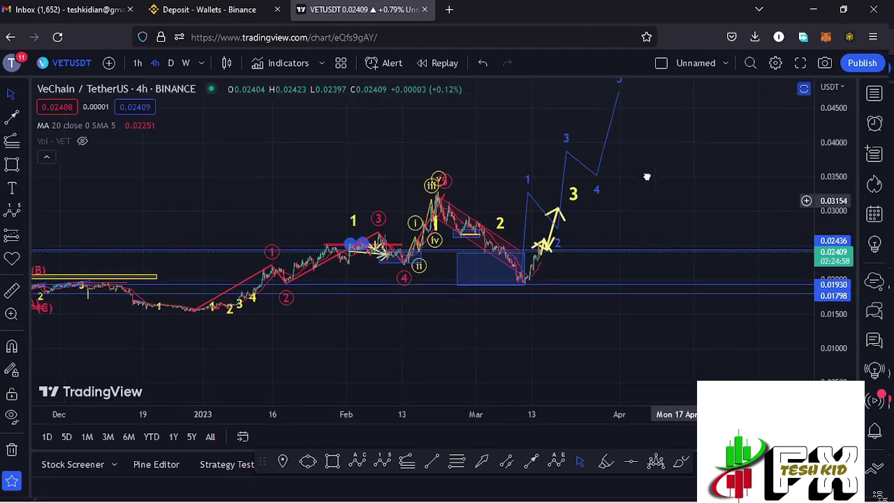
- Switch to the 1-hour timeframe and examine the small five-wave count rising from the 11 March low
click(138, 63)
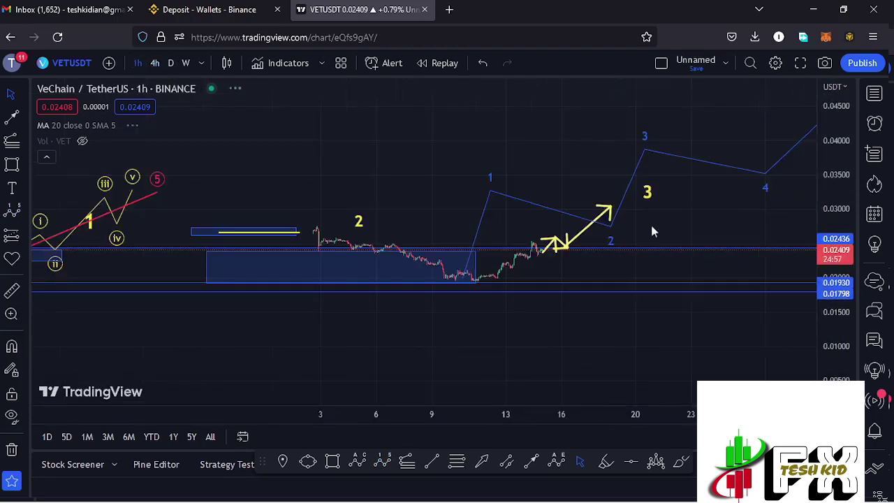
drag(540, 267, 689, 250)
scroll(818, 260, up, 10)
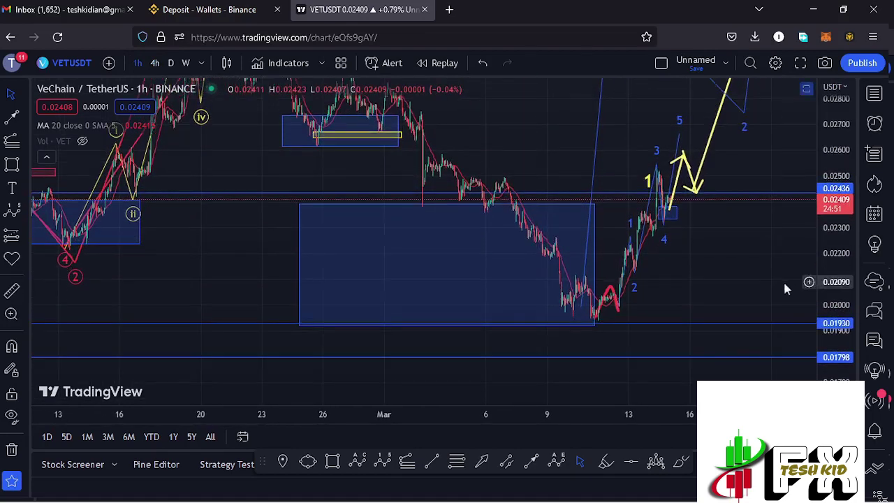
scroll(710, 285, up, 5)
drag(479, 292, 625, 292)
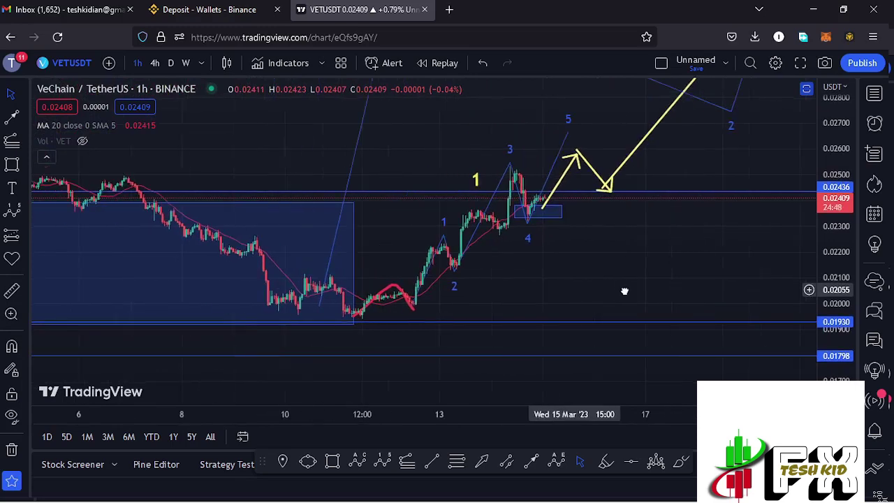
scroll(618, 297, up, 3)
drag(494, 291, 569, 297)
scroll(579, 309, up, 2)
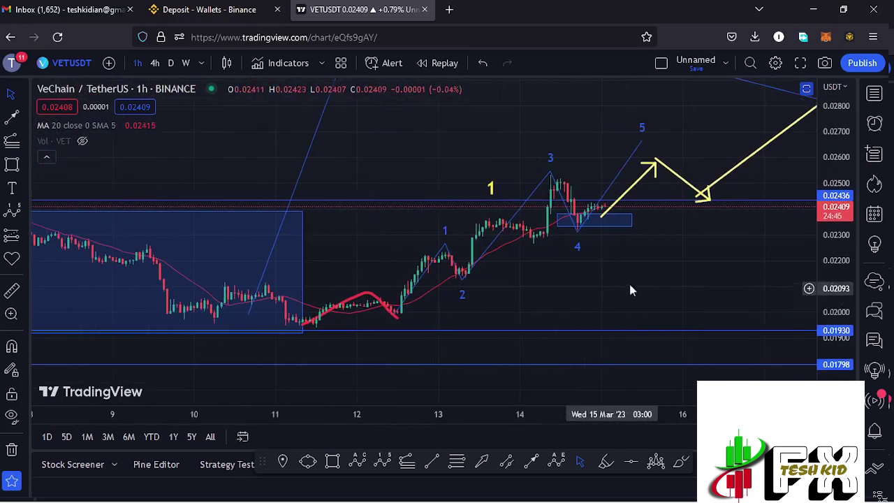
drag(628, 285, 586, 297)
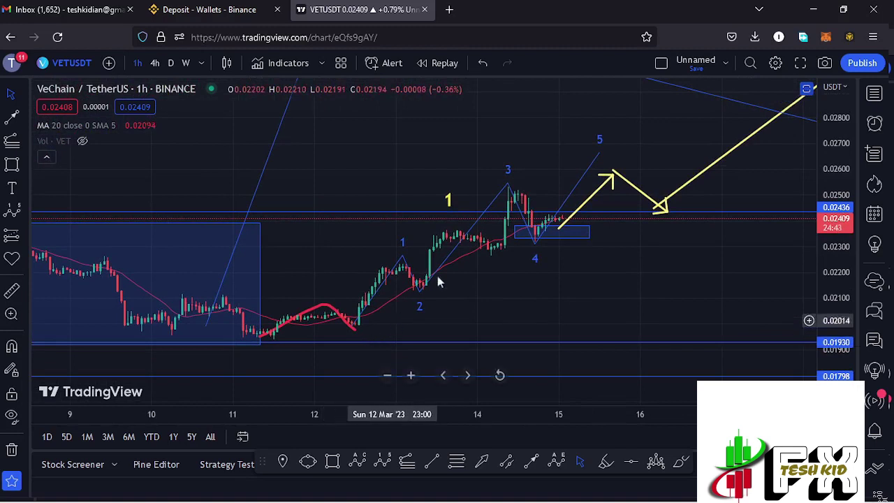
click(508, 188)
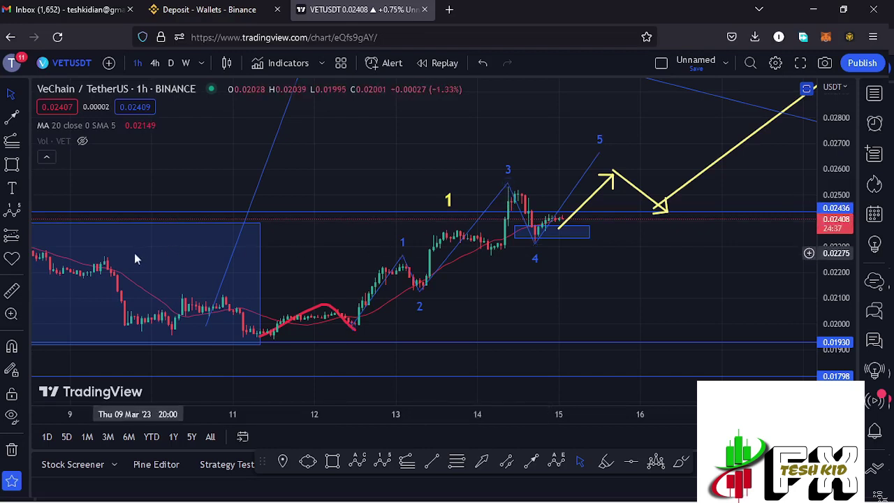
- Measure the price rise from the 11 March low at about 0.01948 to the small wave 3 high
click(15, 292)
click(274, 336)
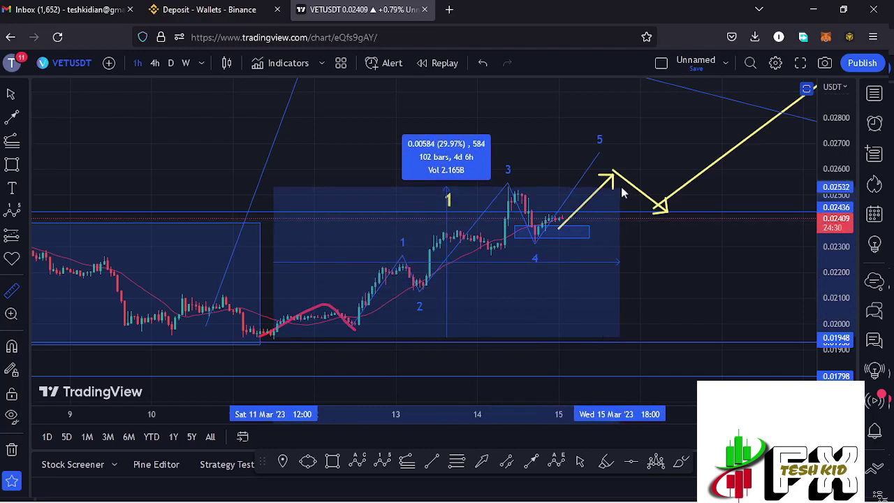
click(663, 268)
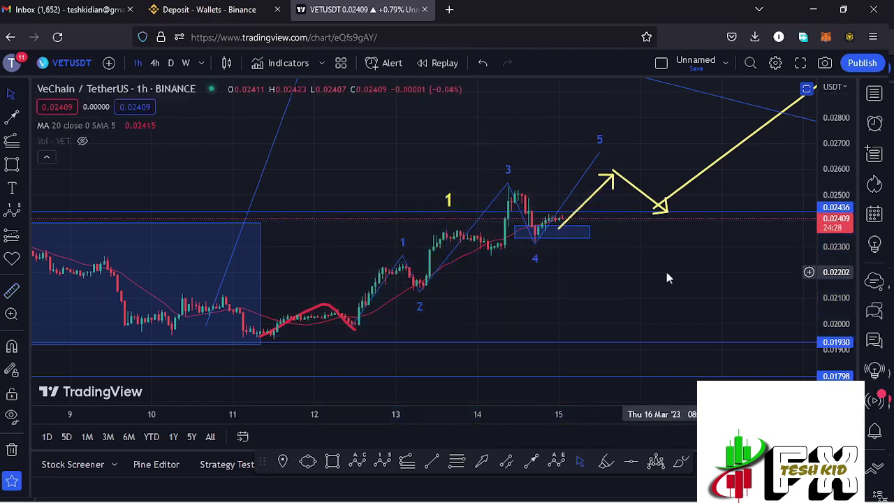
- Add a text label "1" above the first small rise after the 11 March low, at about 0.02078
drag(510, 303, 704, 266)
drag(847, 352, 847, 308)
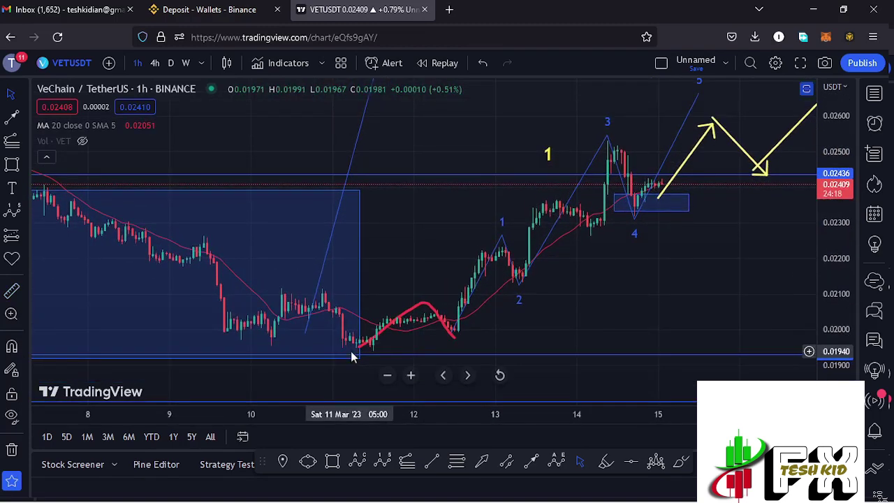
drag(353, 356, 353, 363)
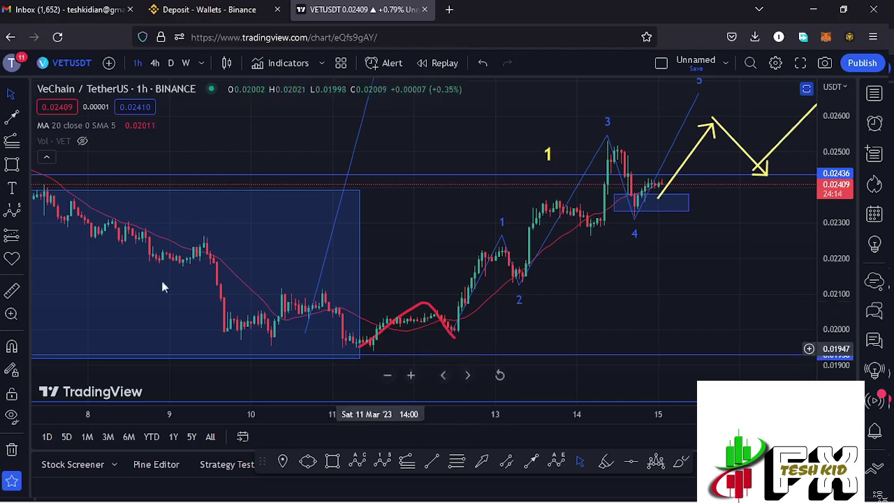
click(15, 193)
click(373, 302)
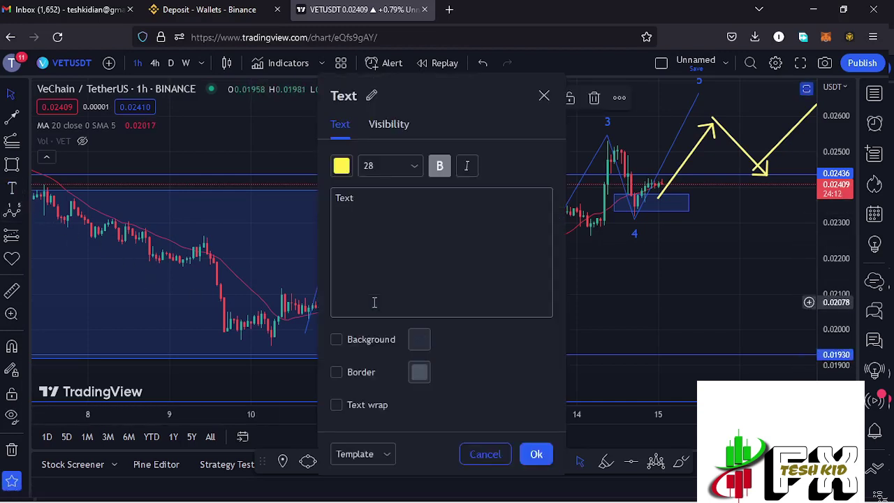
text(1)
click(533, 454)
- Add a text label "2" above the falling end of the red curve, at about 0.02081
click(12, 188)
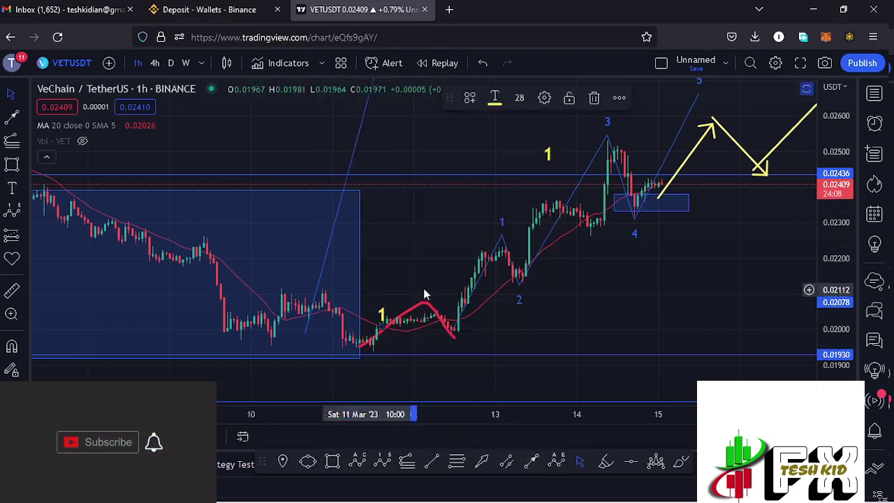
click(449, 303)
text(2)
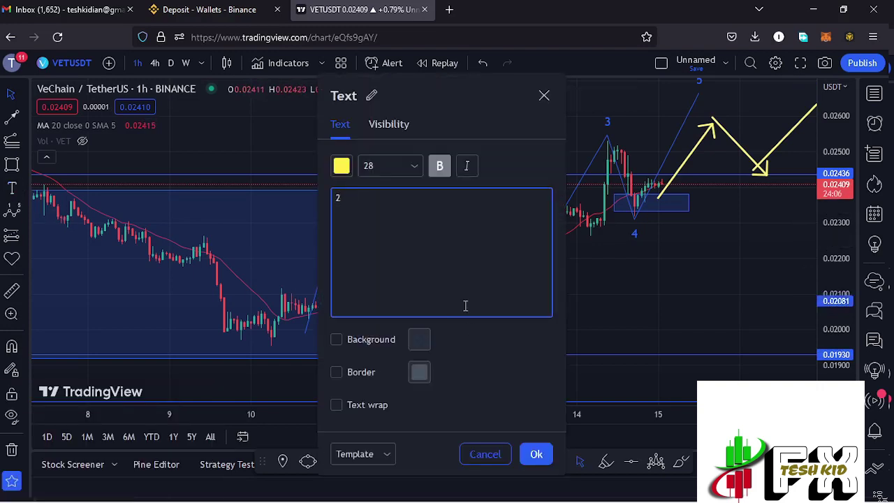
click(535, 454)
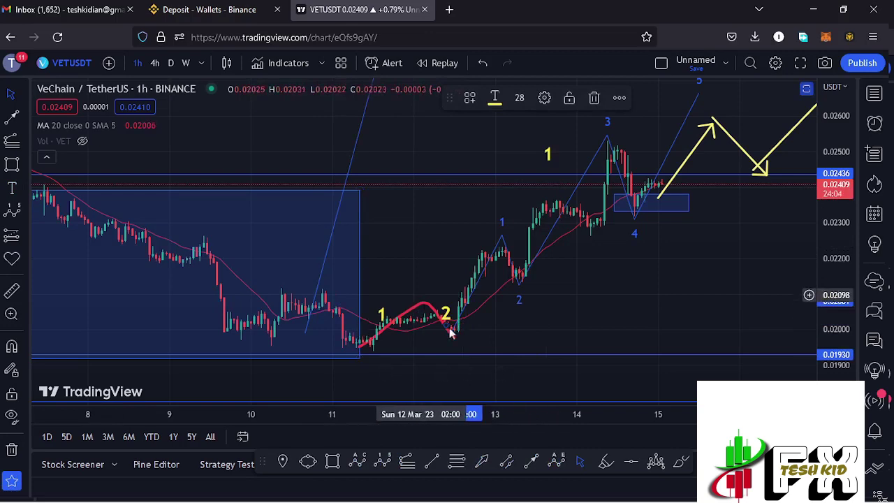
- Draw a Fibonacci retracement from the small wave 2 low at 0.02135 to the wave 3 high at 0.02534, and delete it
scroll(447, 342, up, 3)
drag(548, 289, 542, 315)
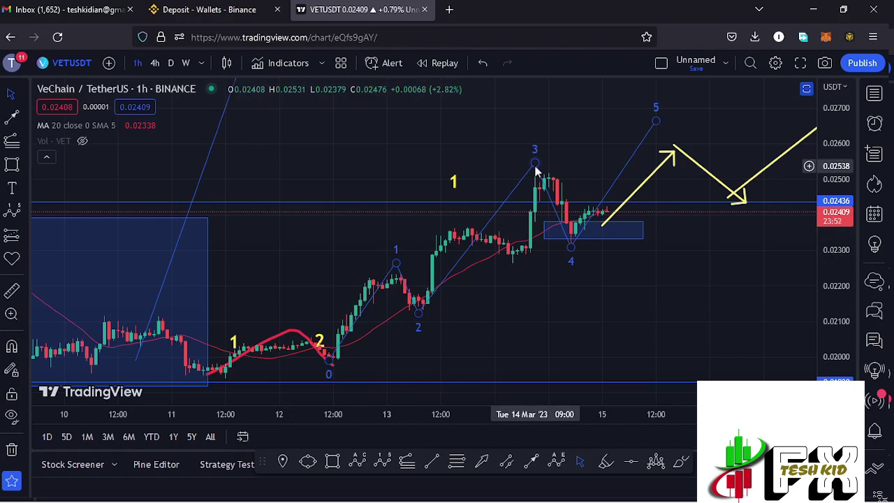
scroll(535, 174, up, 1)
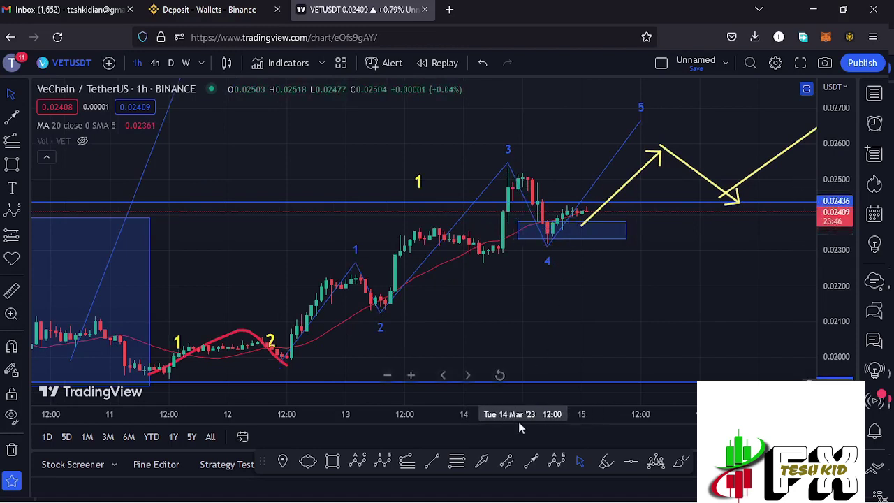
click(458, 464)
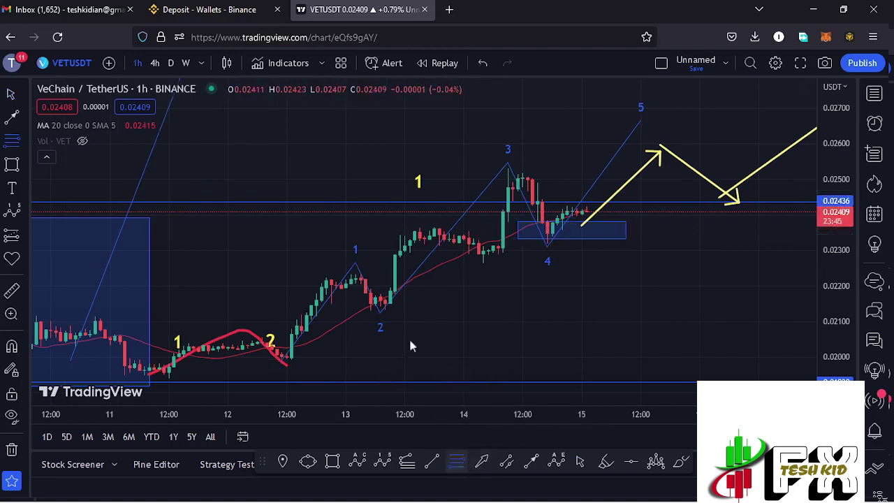
click(384, 308)
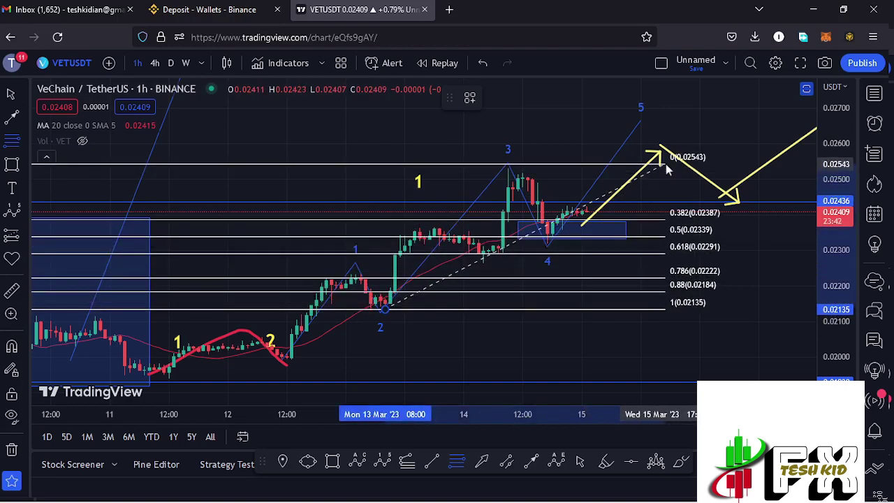
click(666, 167)
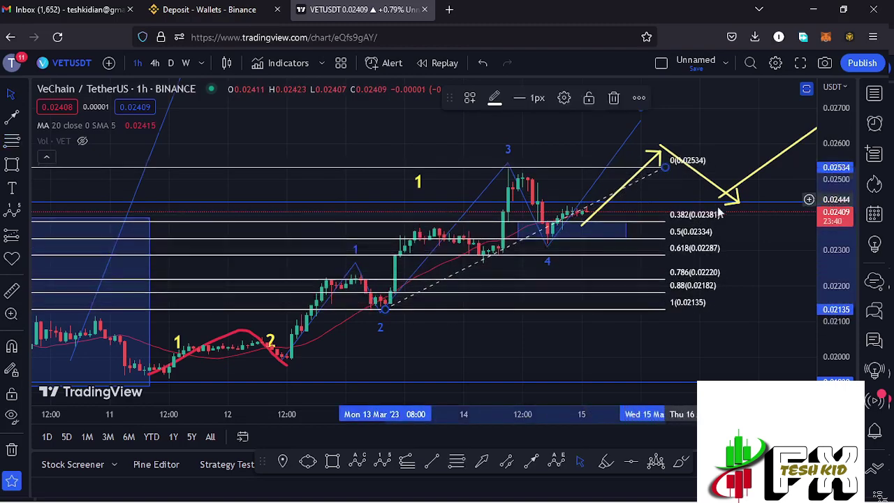
drag(758, 236, 729, 257)
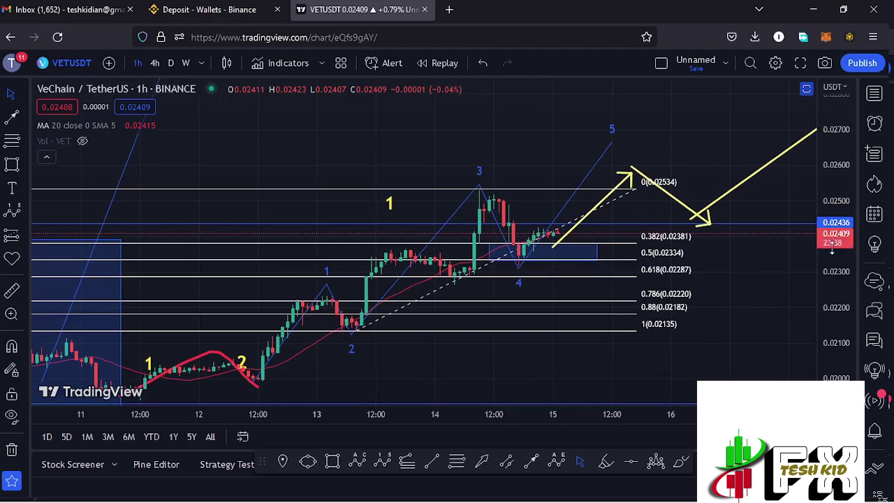
drag(832, 259, 832, 276)
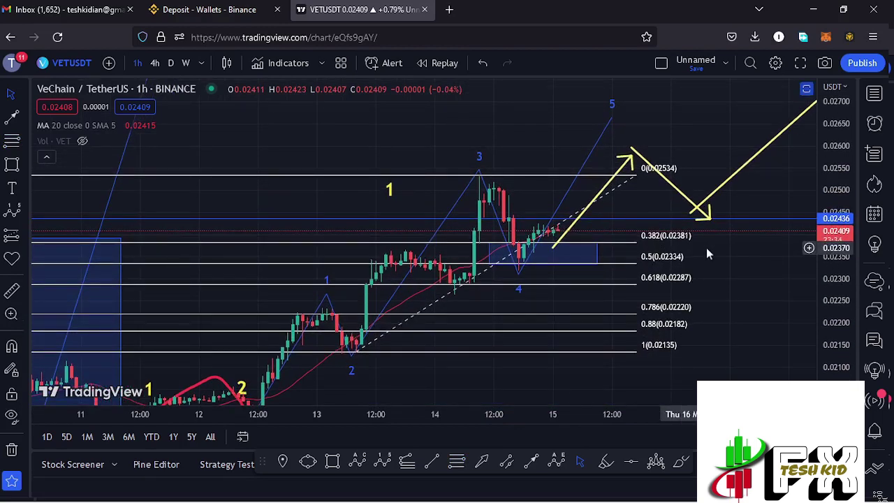
click(636, 175)
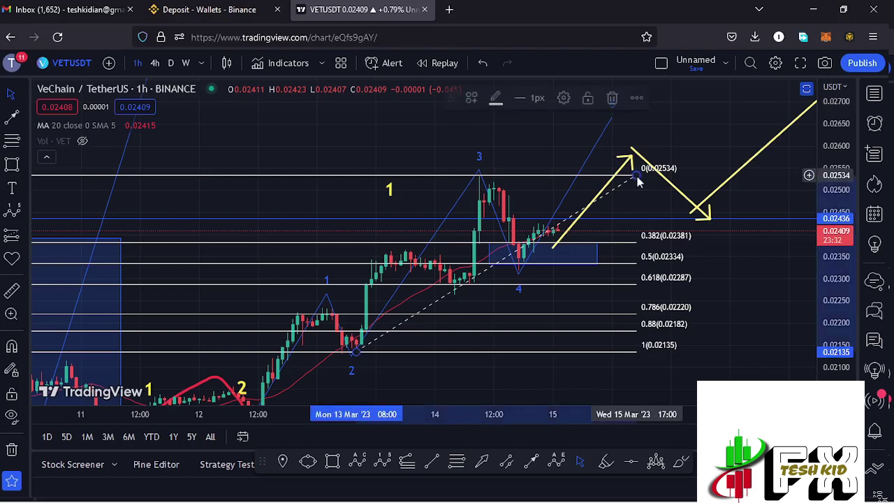
click(611, 99)
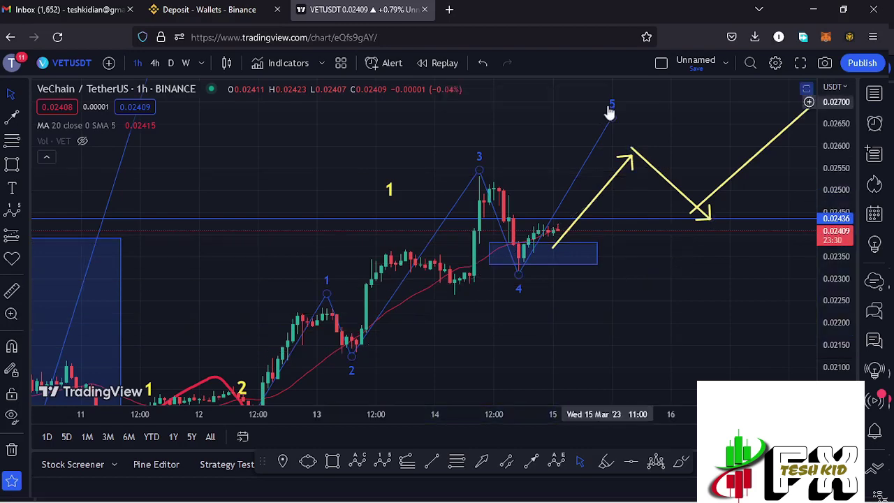
- Draw a trend-based Fibonacci extension from 0.01994 to 0.02238, projected from the small wave 3 high at 0.02534
scroll(574, 281, up, 2)
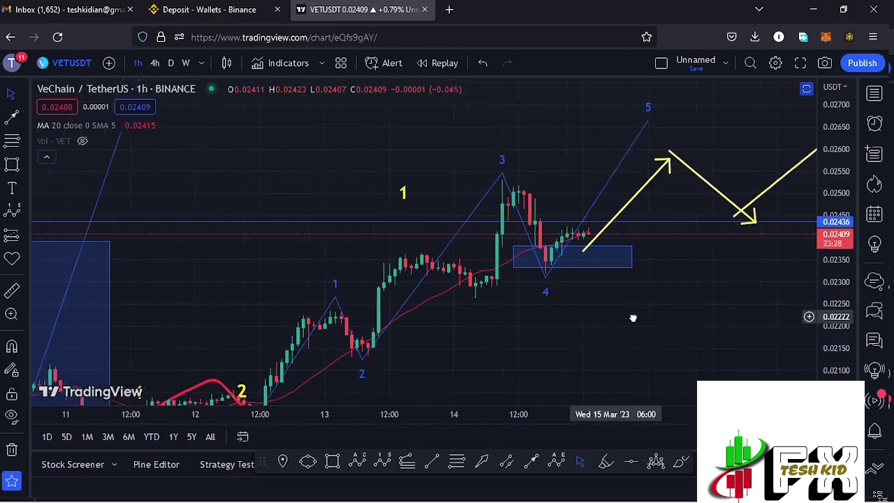
drag(632, 318, 634, 322)
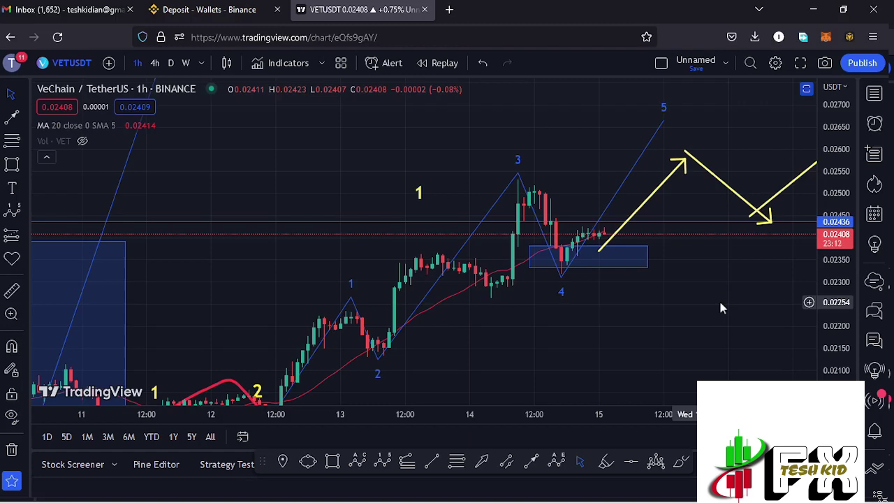
drag(831, 213, 831, 227)
drag(716, 272, 655, 294)
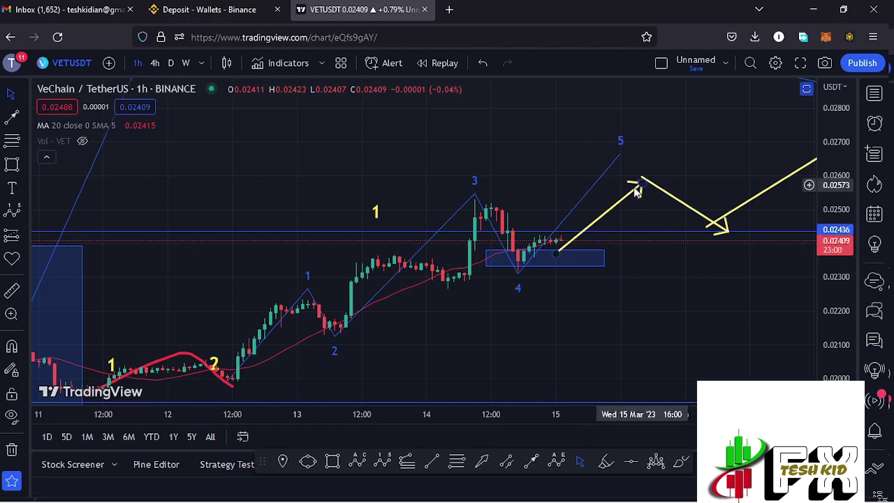
drag(661, 172, 615, 188)
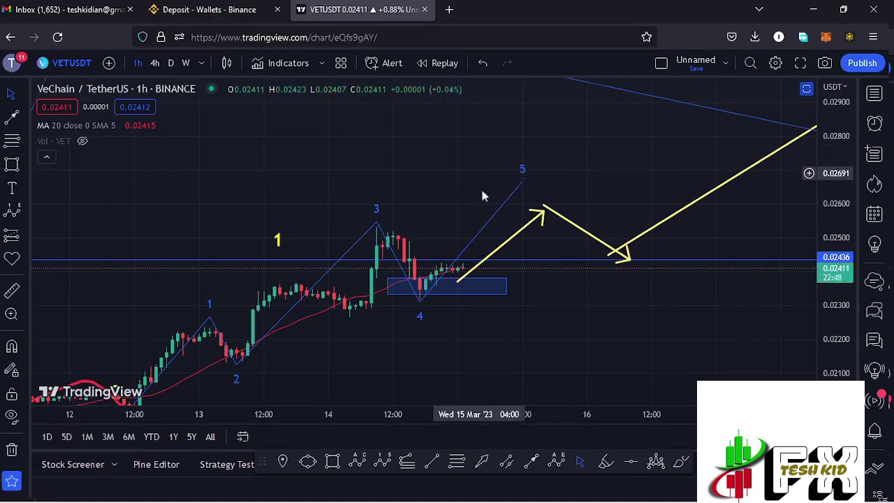
drag(499, 358, 526, 323)
click(407, 461)
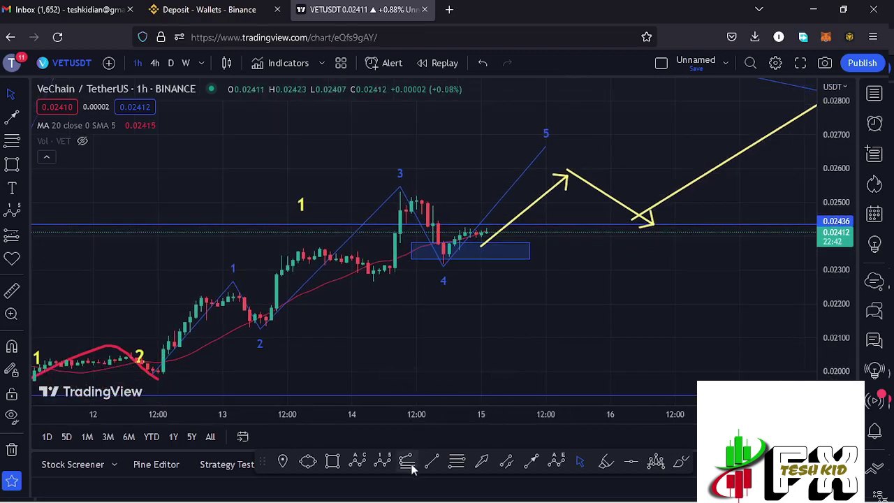
click(162, 377)
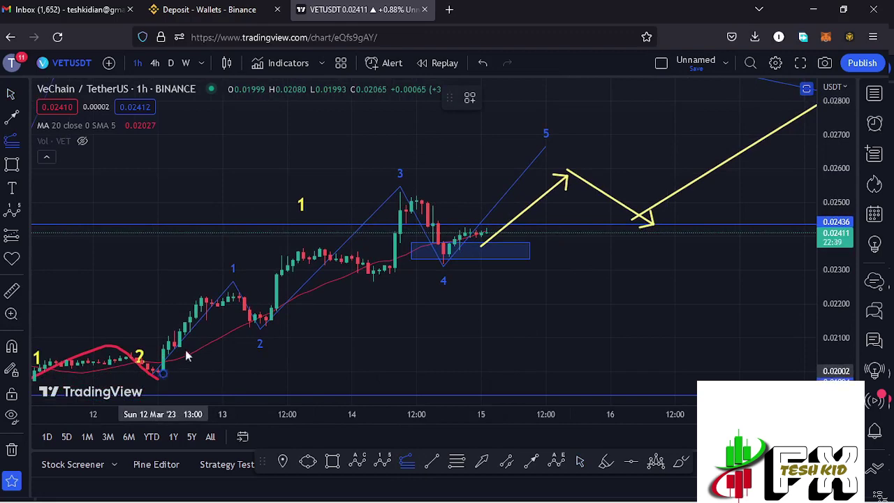
click(240, 292)
click(552, 274)
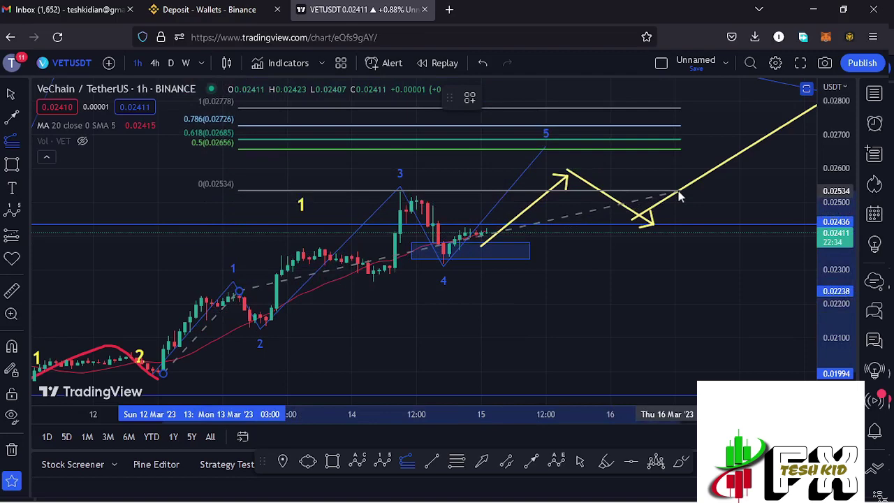
click(679, 194)
drag(750, 186, 723, 257)
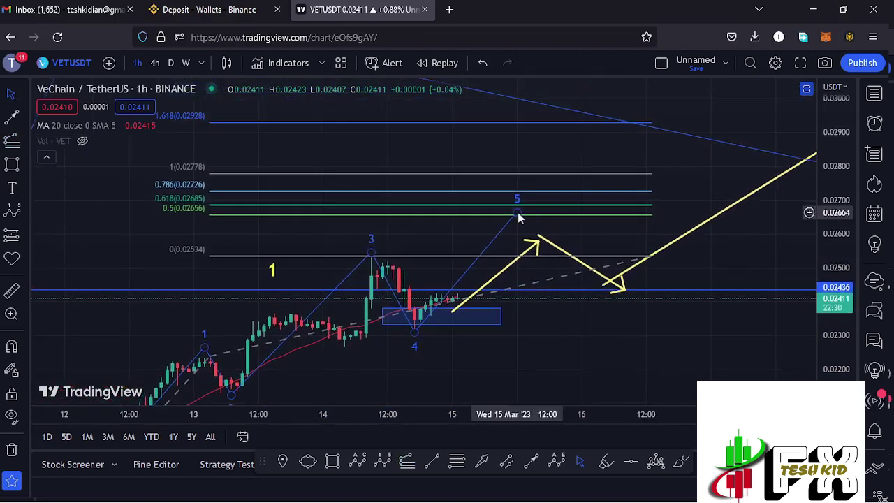
- Raise the end point of the small wave 5 to about 0.02691, near the 0.618 level, and delete the Fibonacci extension
click(517, 213)
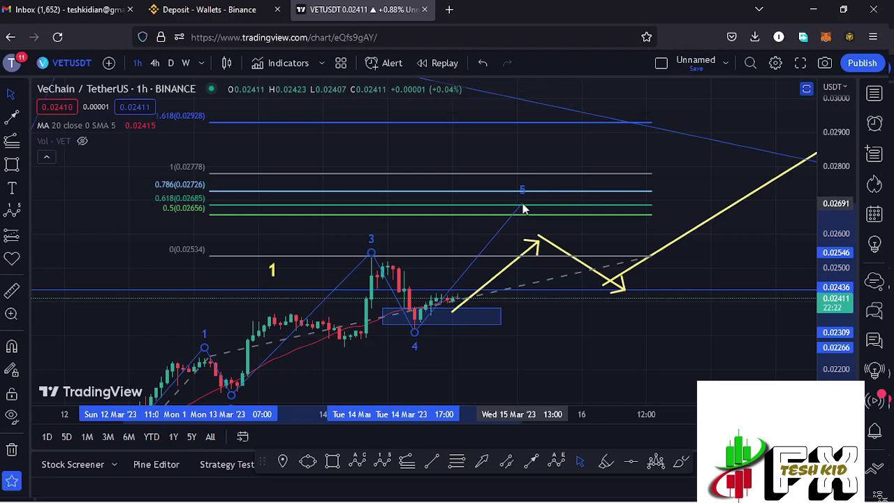
click(524, 208)
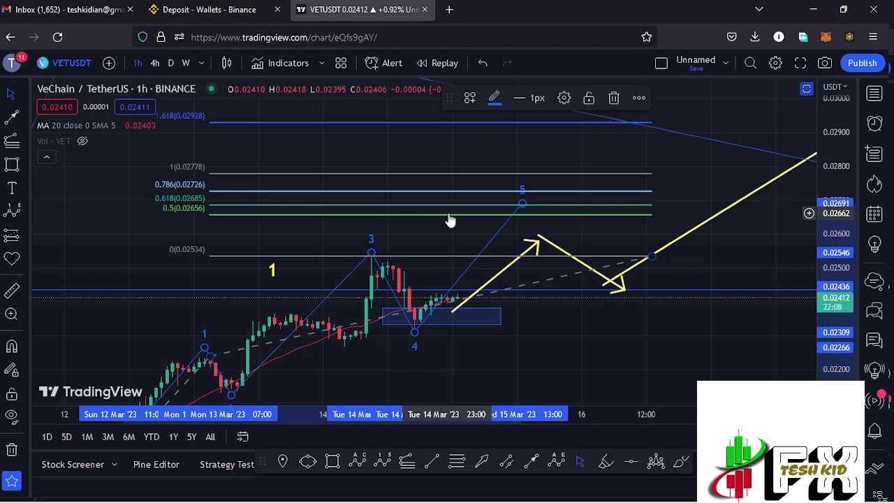
click(295, 243)
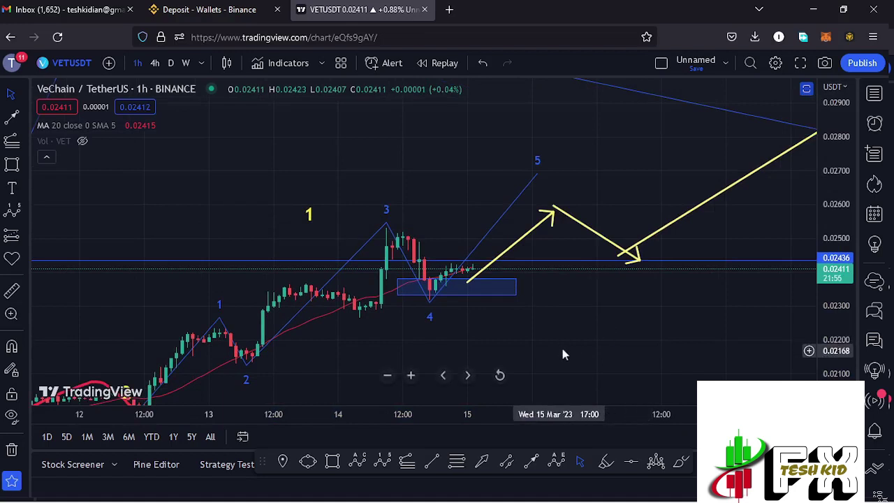
- Add a text label "2" beside the tip of the falling yellow arrow, at about 0.02475
drag(561, 348, 560, 315)
scroll(551, 301, down, 3)
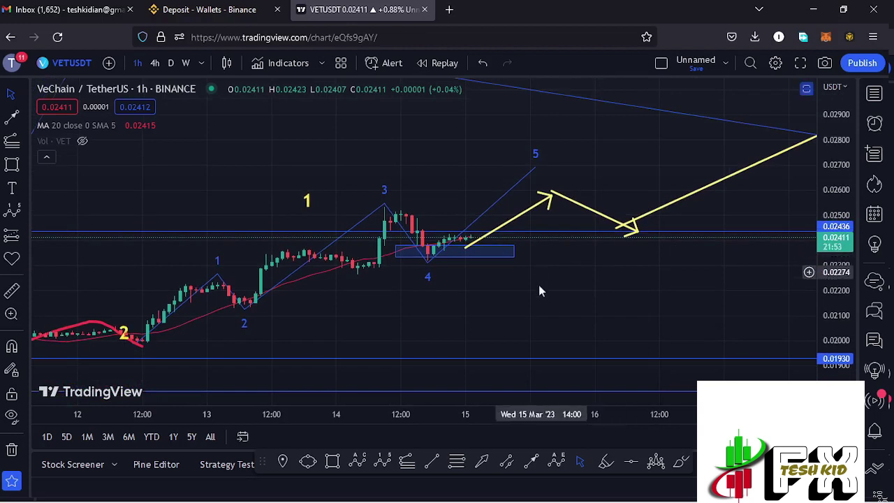
drag(655, 302, 588, 305)
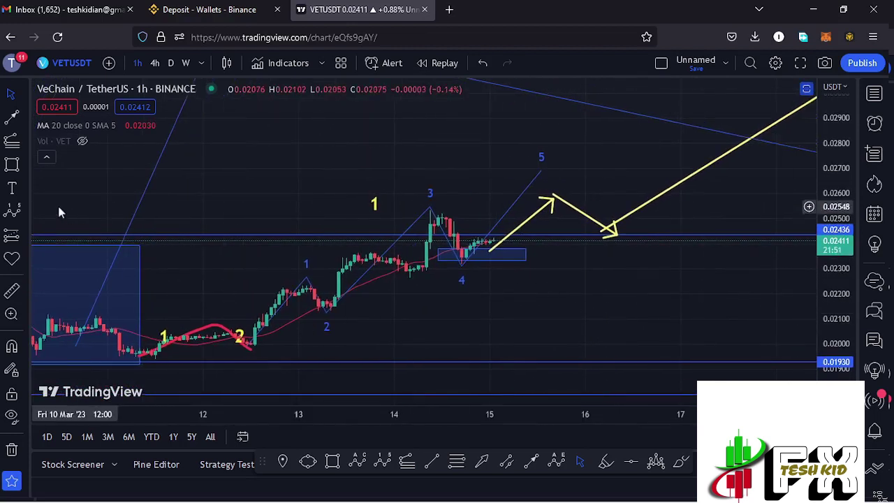
click(12, 190)
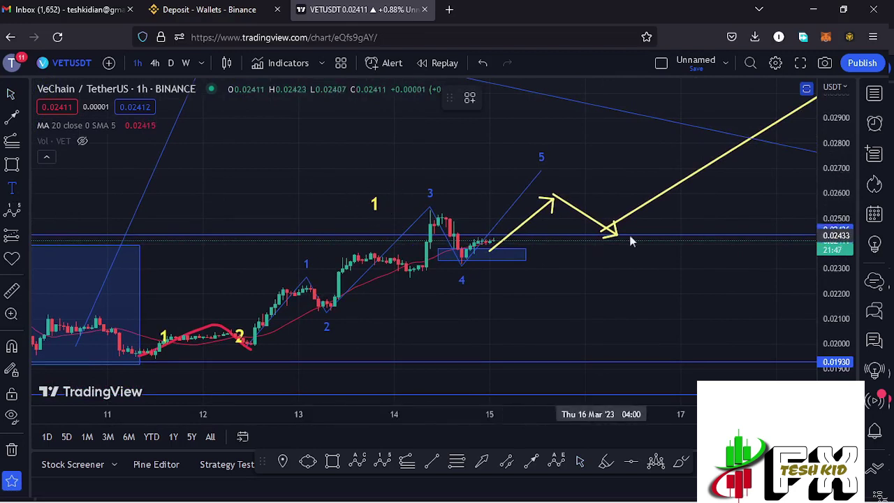
click(661, 232)
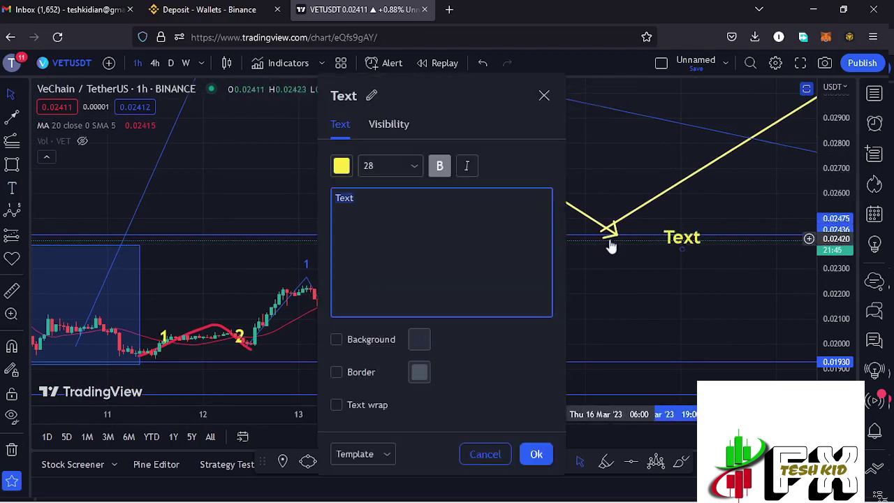
text(2)
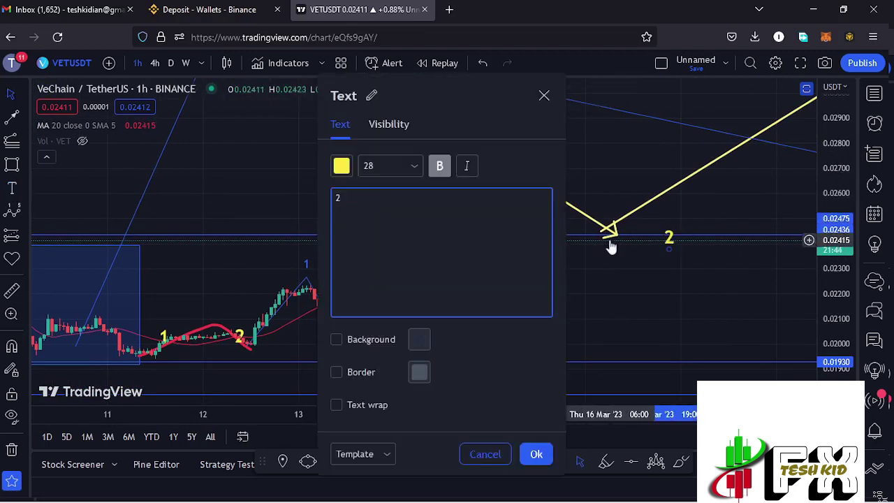
click(535, 455)
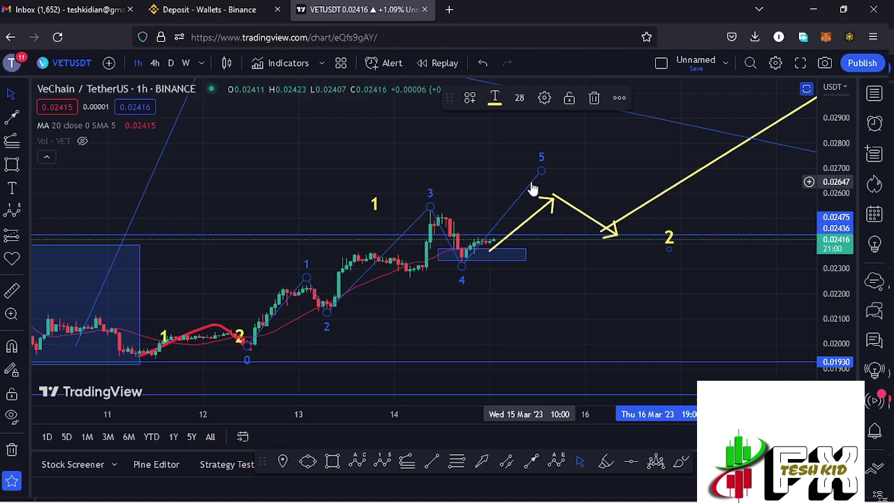
- Switch to the 4-hour timeframe, examine the RSI and MACD enlarged one after the other, and restore the full chart layout
click(155, 63)
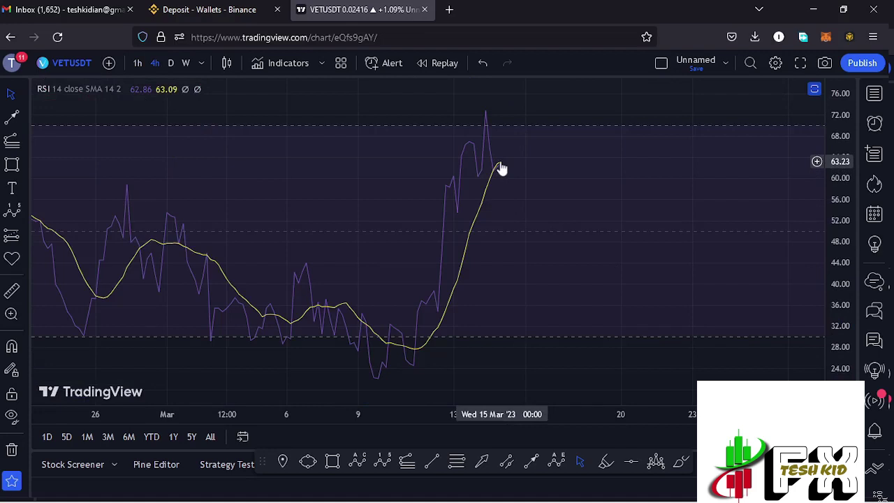
double_click(747, 207)
double_click(748, 388)
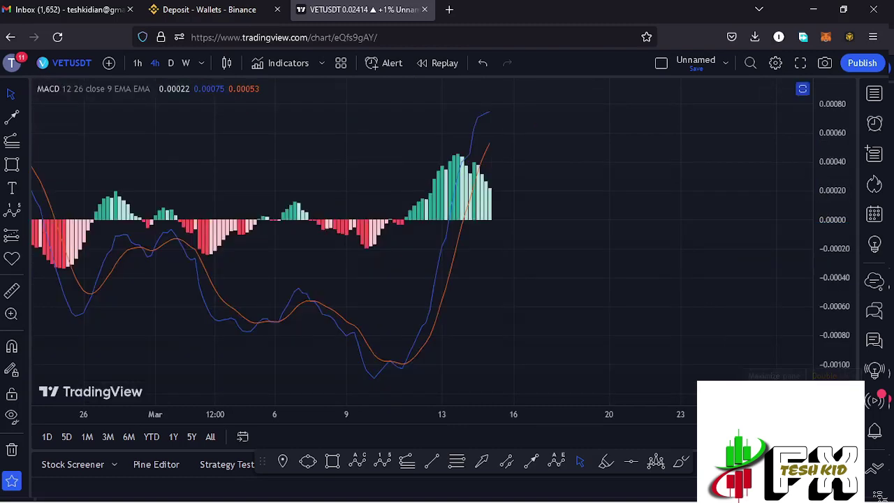
scroll(650, 373, up, 5)
drag(559, 349, 732, 363)
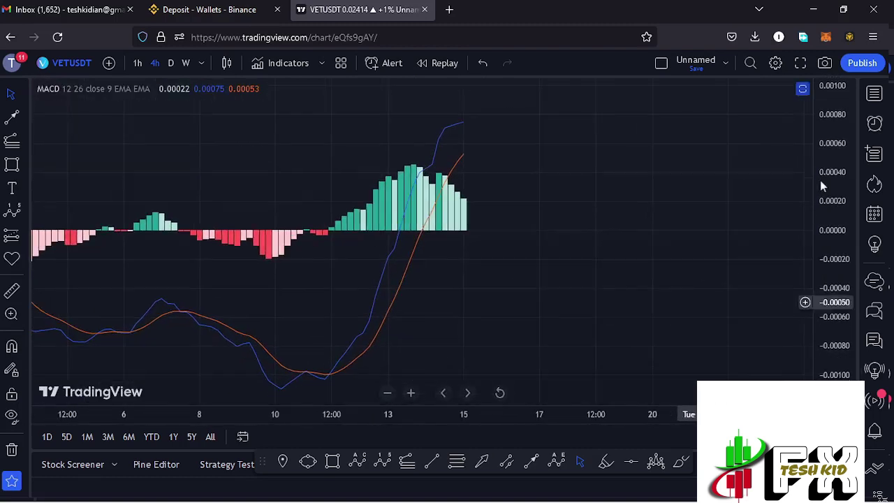
click(802, 90)
- Examine the overall 4-hour wave count, from the earlier rise to the projected waves 1 to 4
scroll(670, 221, down, 4)
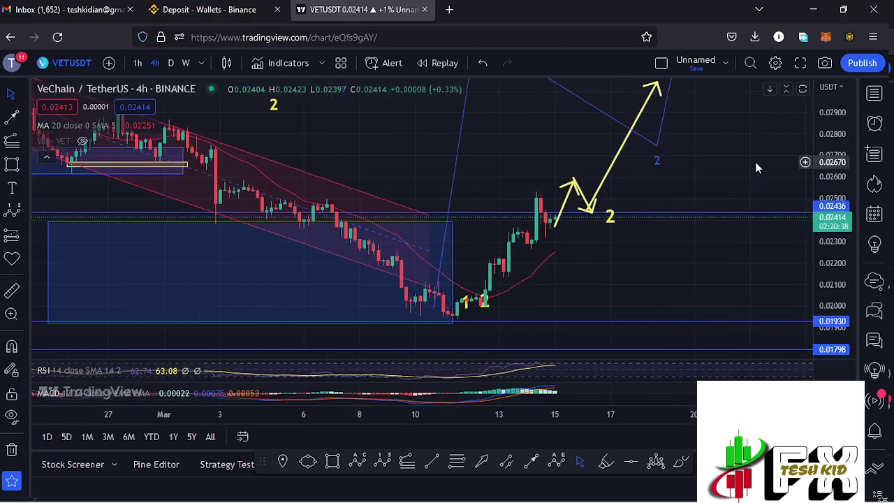
drag(737, 173, 612, 243)
drag(819, 137, 830, 224)
scroll(812, 185, down, 5)
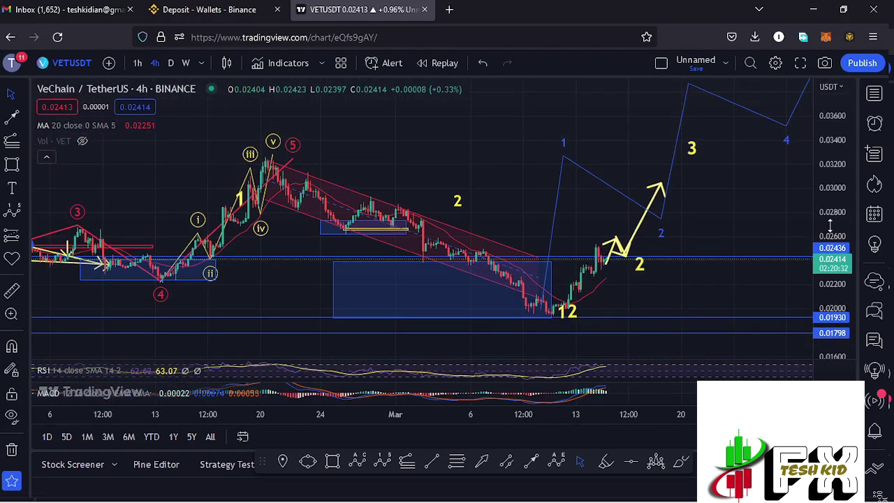